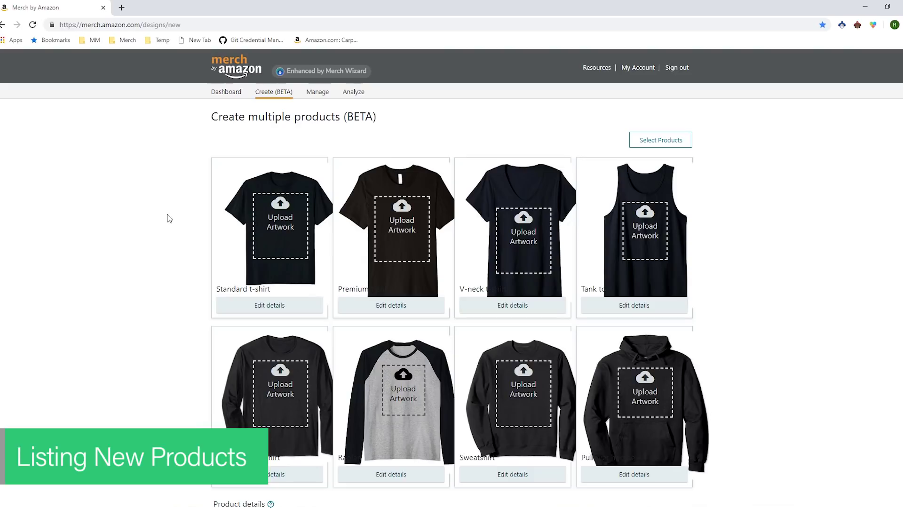
Scroll down past the eight product types to the empty English details form and Merch Wizard toolbar
left_click(117, 260)
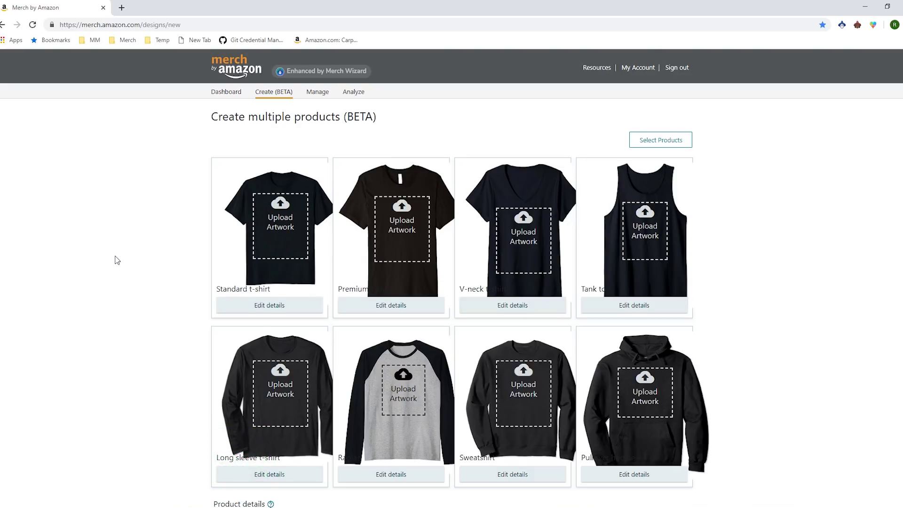
scroll(117, 260, "down", 7)
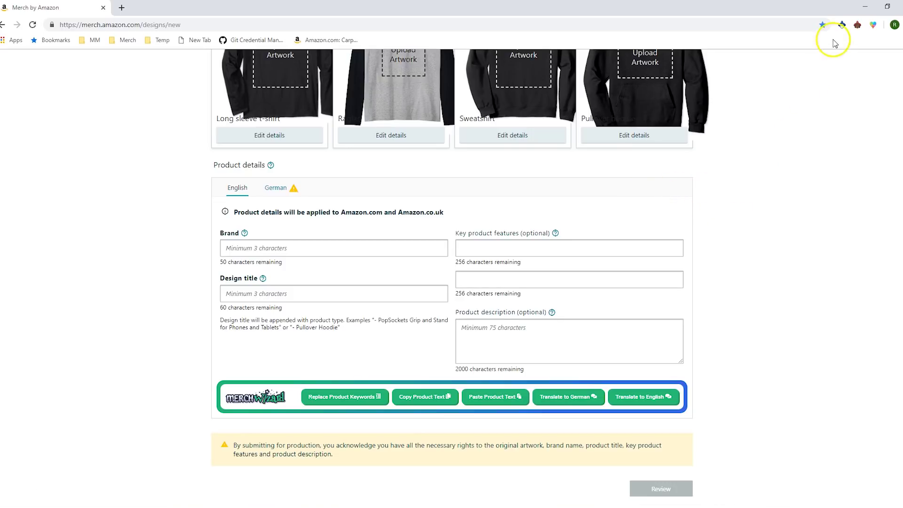
Browse Merch Wizard's saved listings with its next and previous buttons
left_click(841, 25)
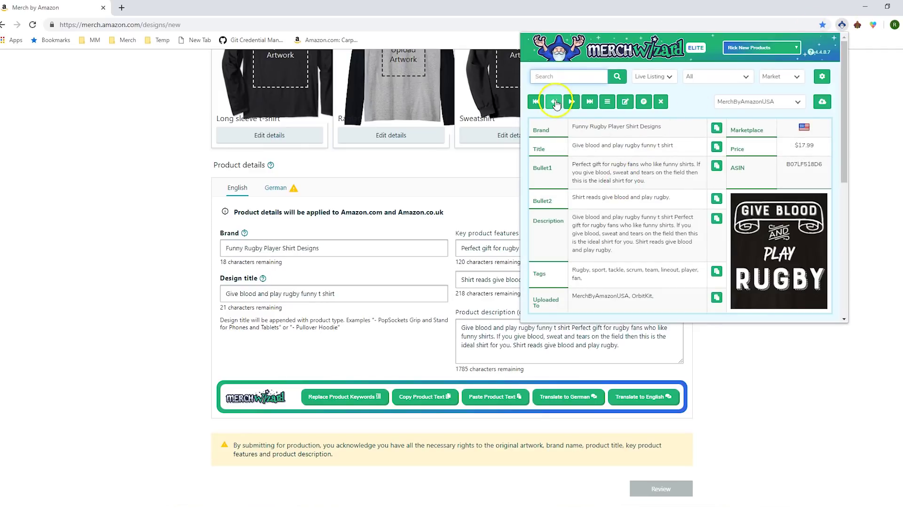
left_click(570, 102)
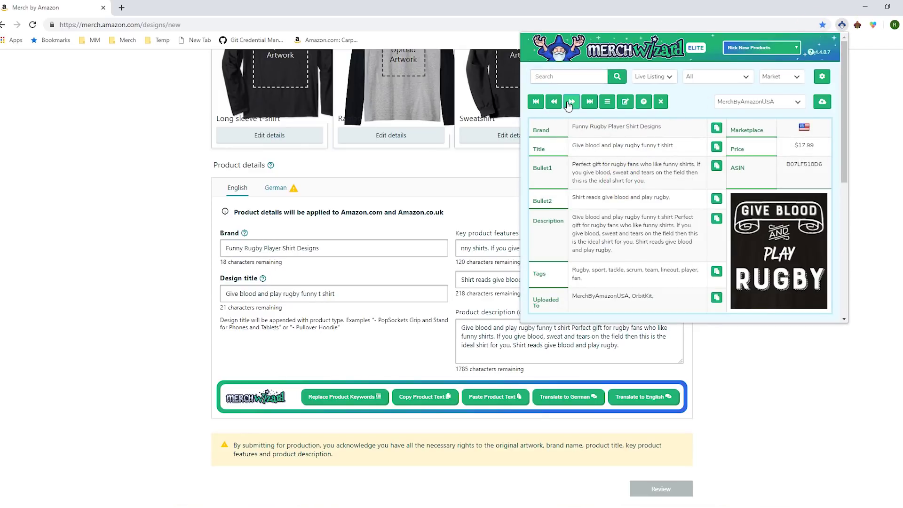
left_click(555, 102)
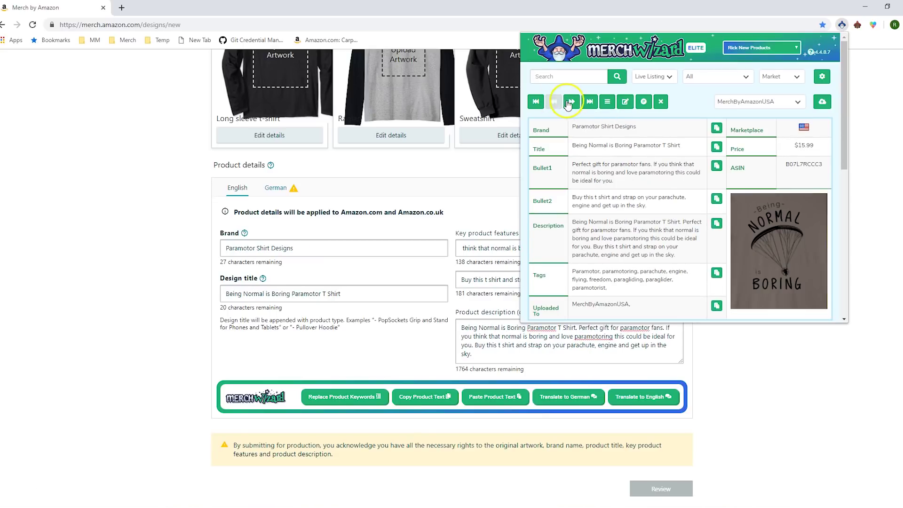
left_click(567, 102)
middle_click(165, 118)
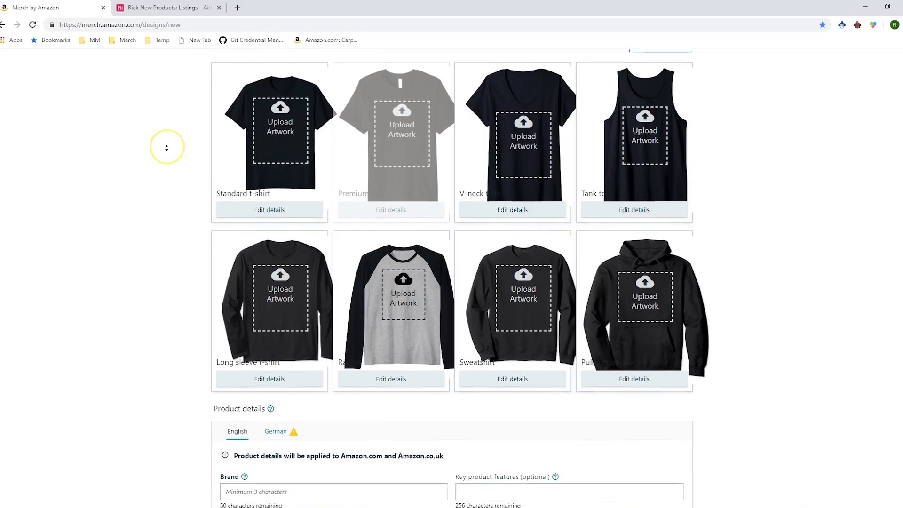
middle_click(171, 127)
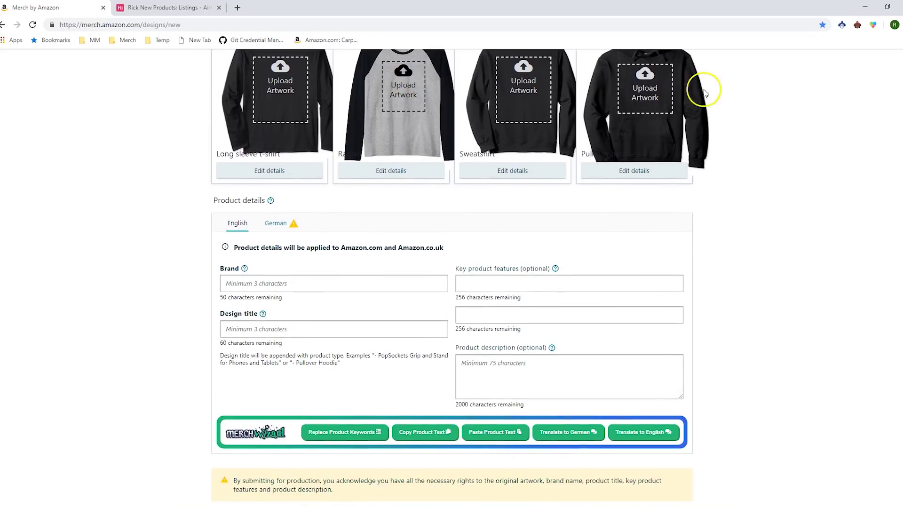
Load the Funny Rugby Player T Shirts 'Give blood and play rugby' listing into the form
left_click(843, 29)
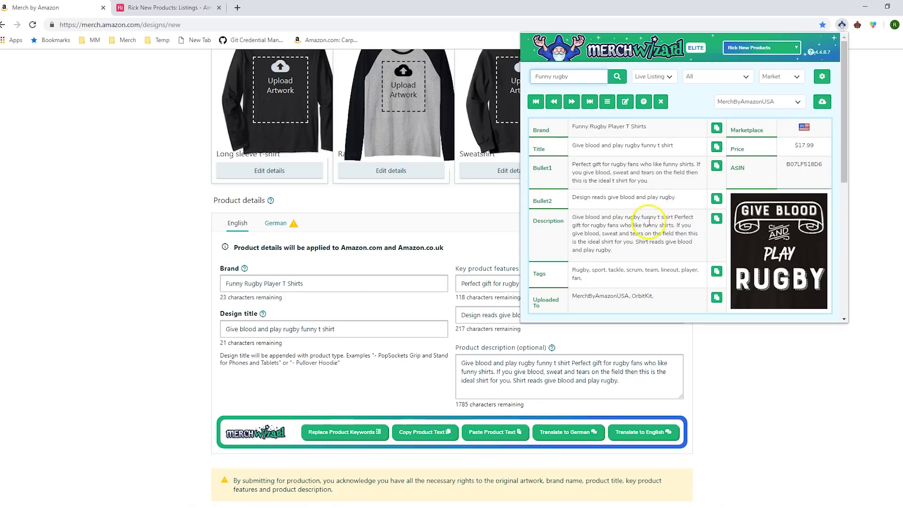
left_click(573, 105)
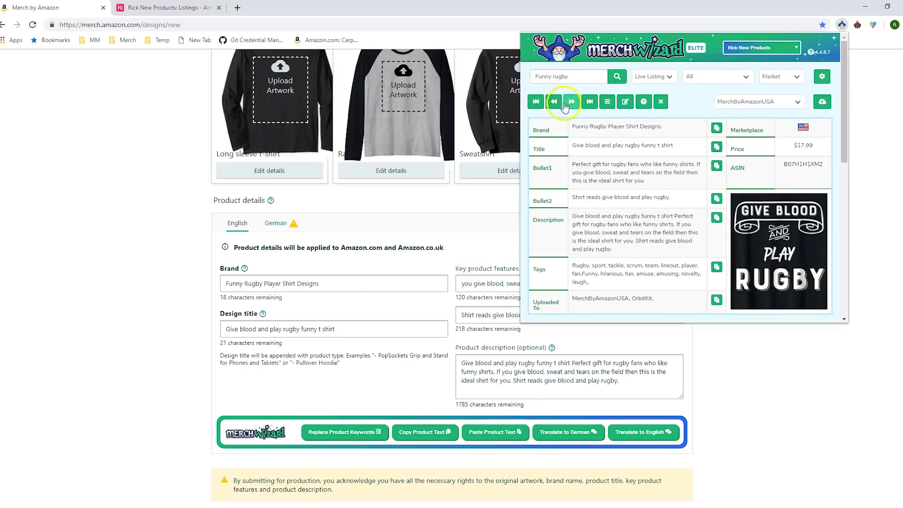
left_click(572, 102)
left_click(571, 102)
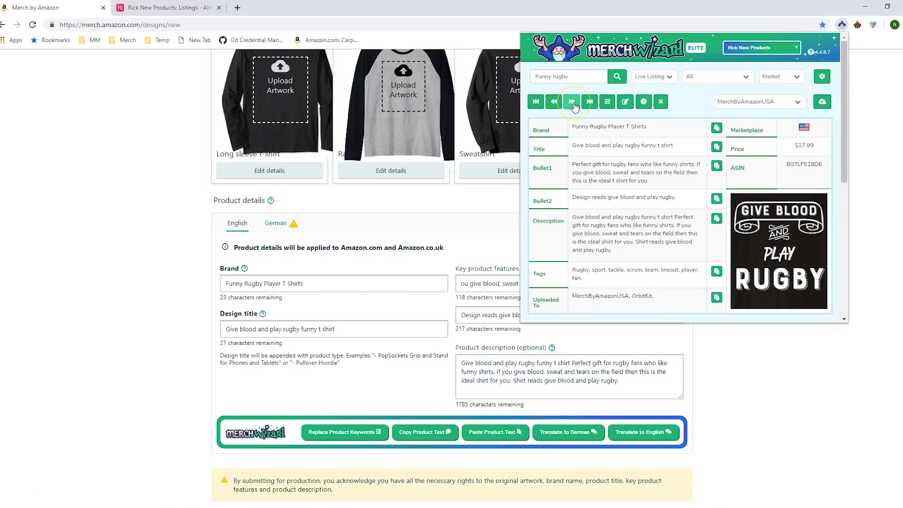
Download the Give Blood Play Rugby design PNG and copy its image link from Merch Wizard
scroll(588, 216, "down", 2)
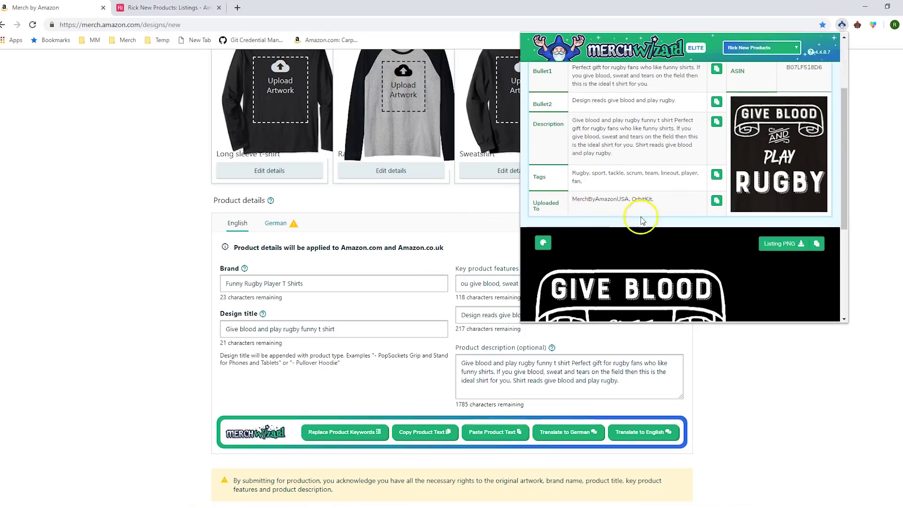
left_click(784, 245)
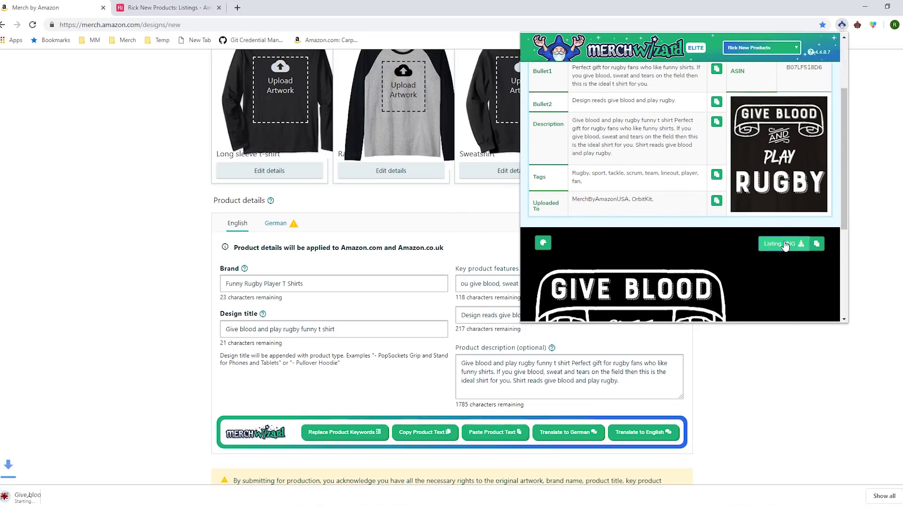
left_click(817, 245)
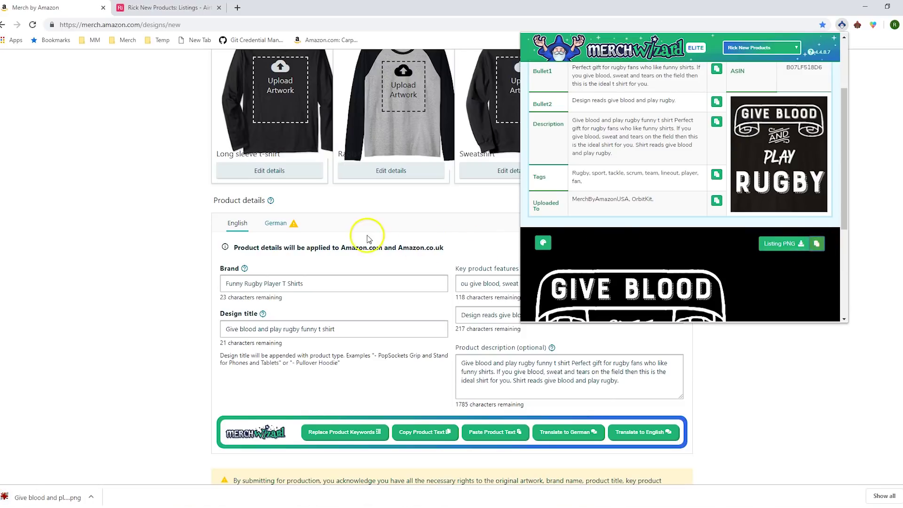
scroll(365, 232, "up", 5)
left_click(139, 195)
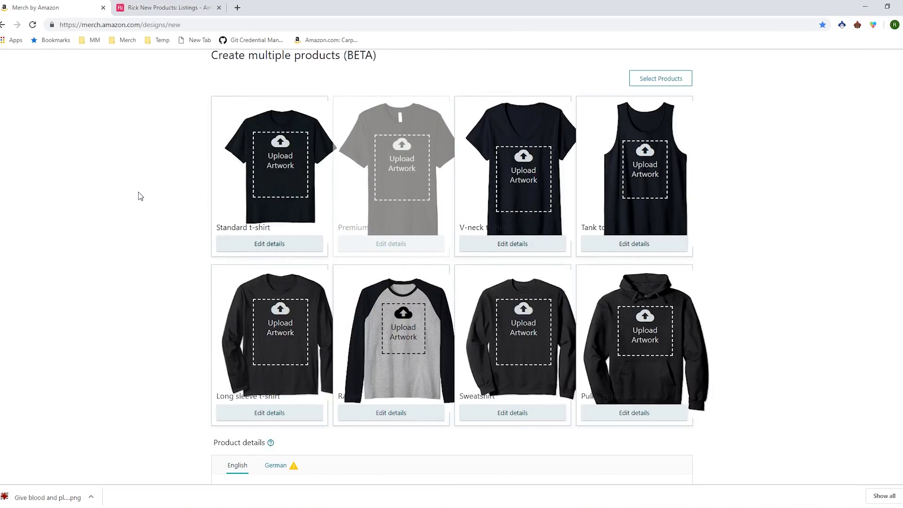
Upload the rugby PNG as artwork for the Standard t-shirt and other products
left_click(266, 175)
key("Return")
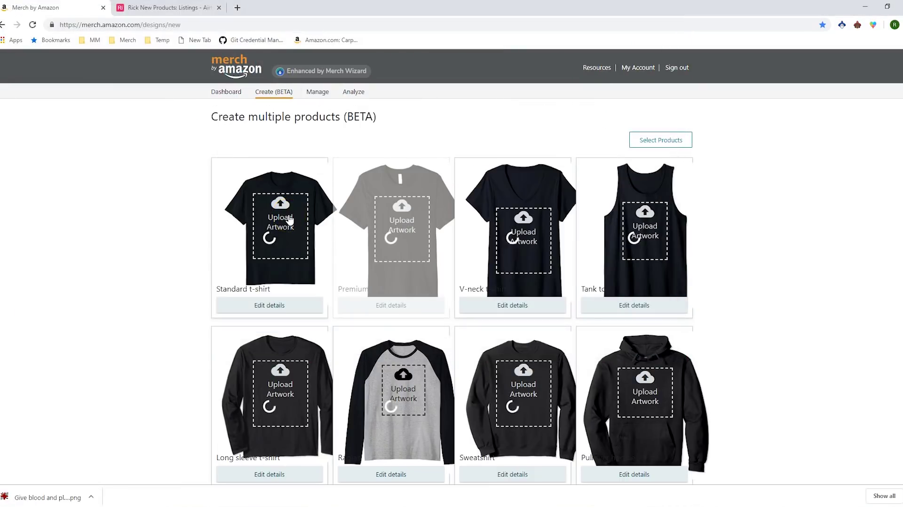
middle_click(152, 195)
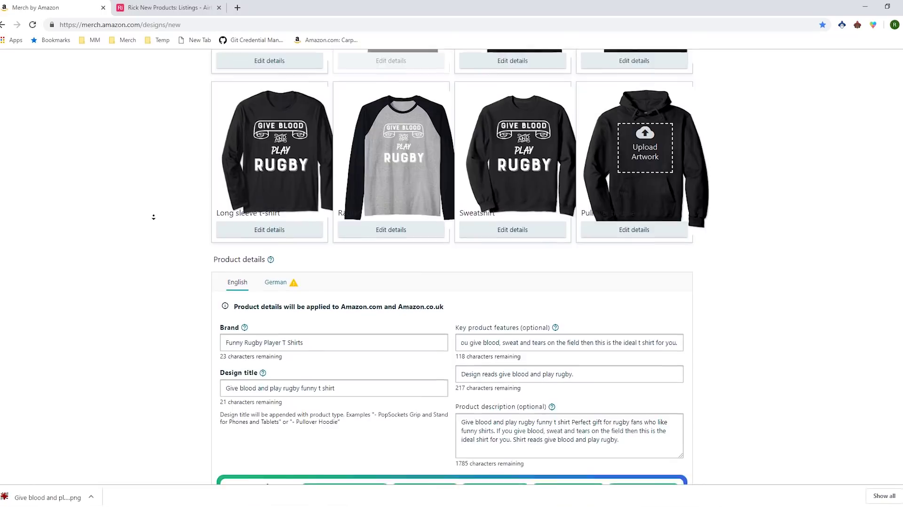
middle_click(154, 218)
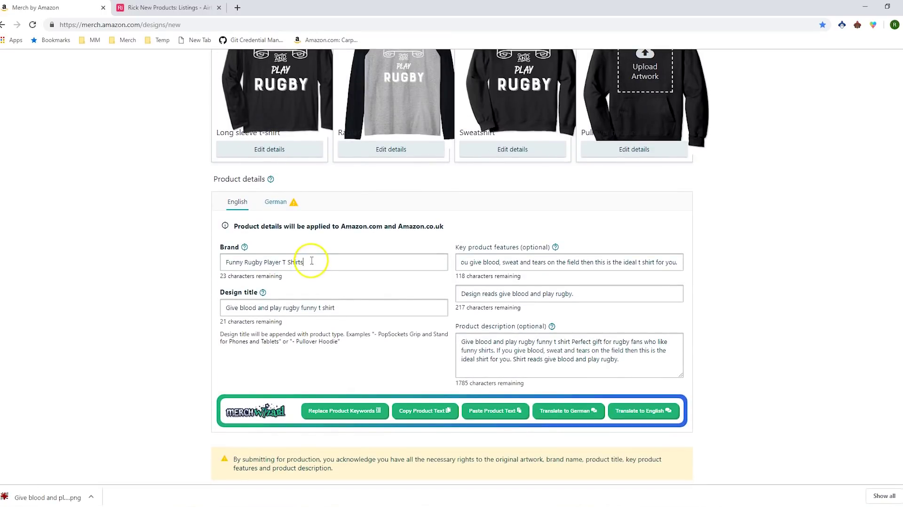
left_click_drag(311, 260, 286, 261)
left_click_drag(317, 308, 371, 307)
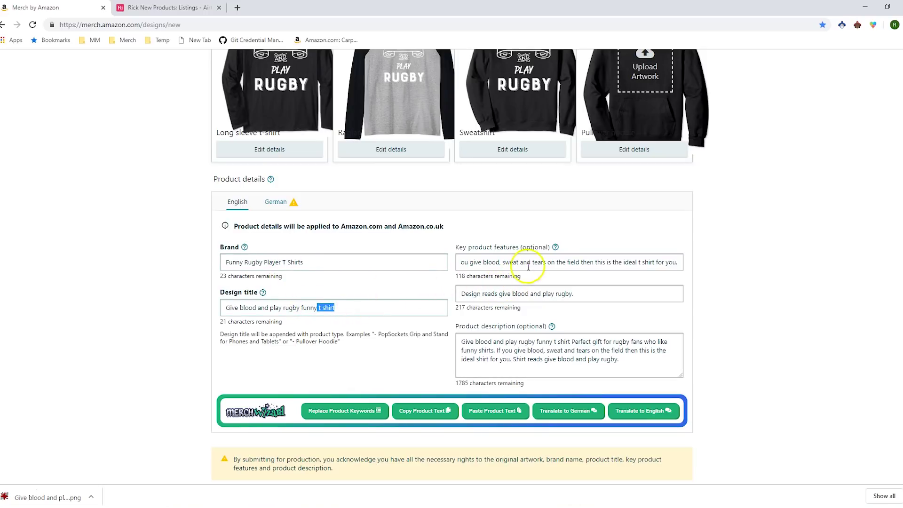
Replace the shirt keywords with generic terms in the brand and design title
left_click(420, 287)
left_click(350, 411)
left_click(289, 262)
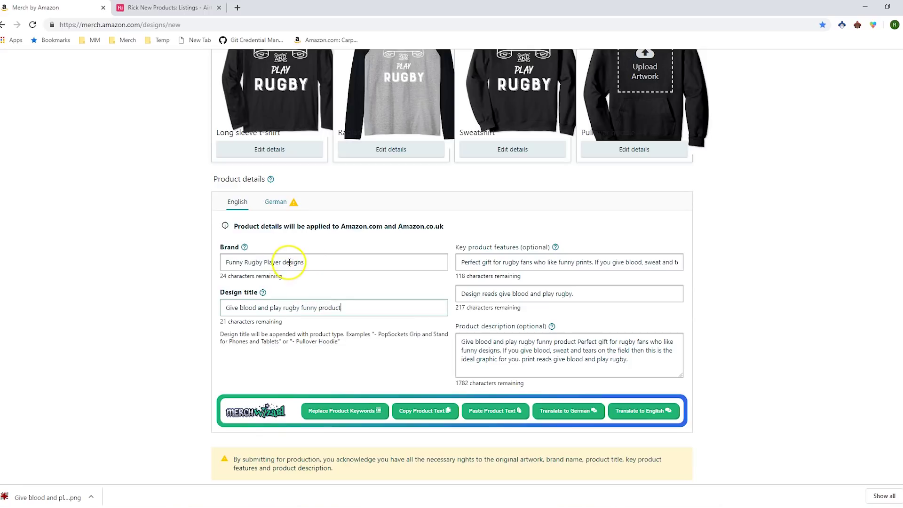
left_click(317, 307)
left_click(291, 261)
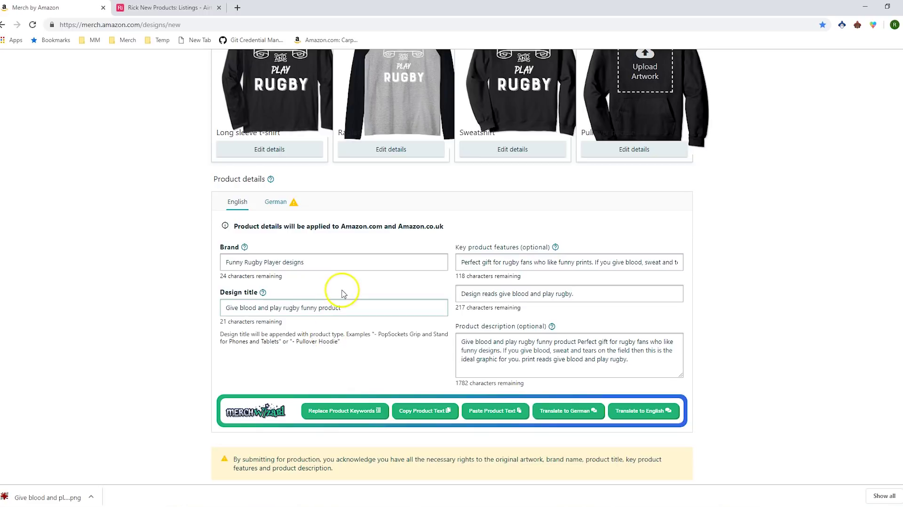
Copy the English text into the German tab and translate it, giving brand Lustige Rugby-Player-Designs
left_click(420, 414)
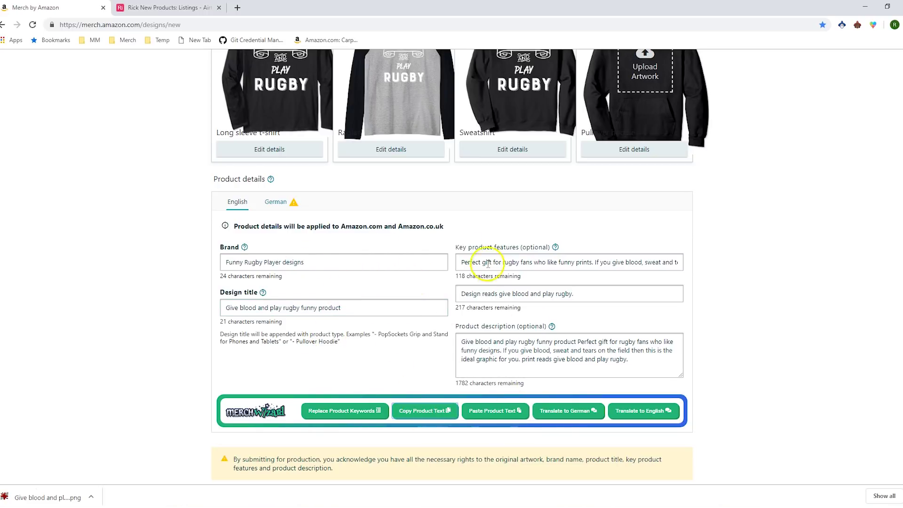
left_click(278, 205)
left_click(495, 446)
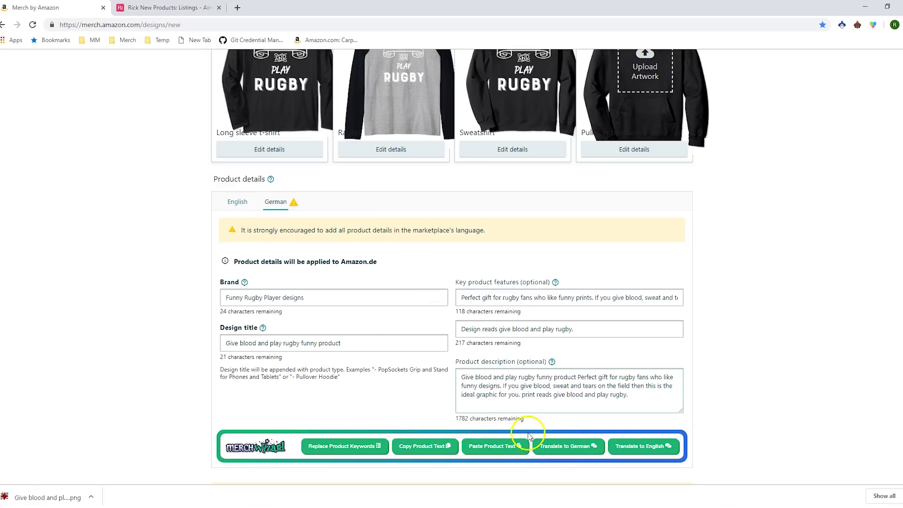
left_click(572, 447)
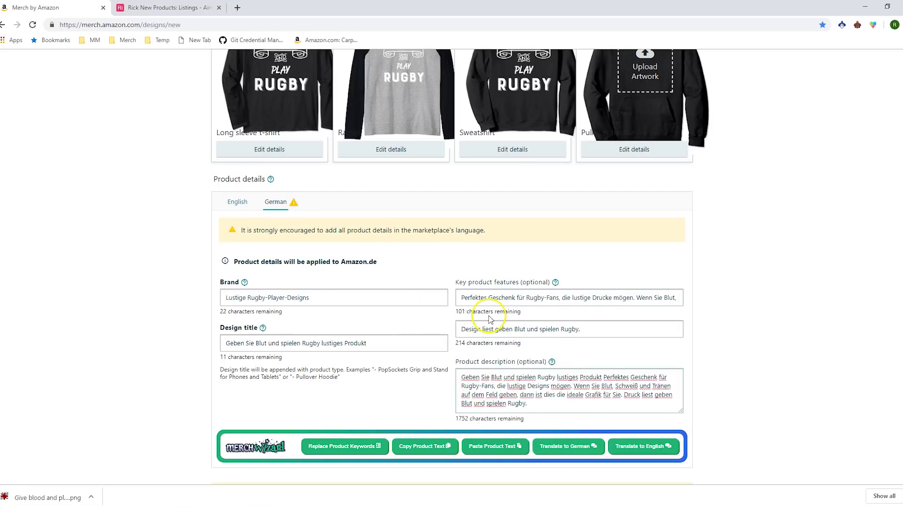
Limit the Standard t-shirt to the Men fit and set its list price to $27.99
scroll(127, 400, "up", 7)
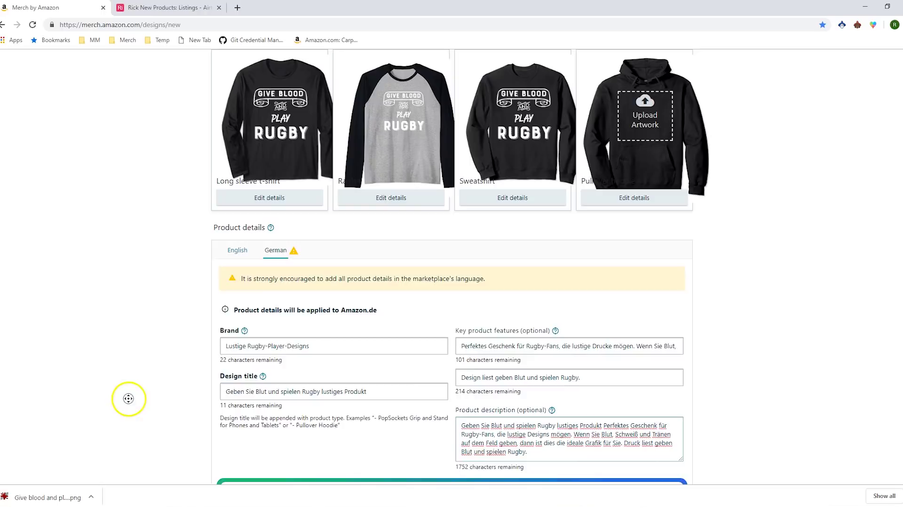
left_click(253, 314)
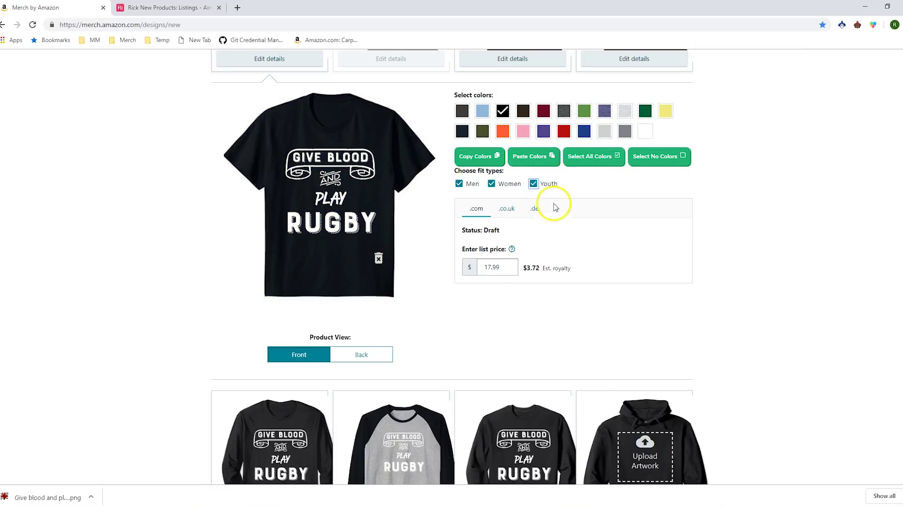
left_click(533, 183)
left_click(491, 183)
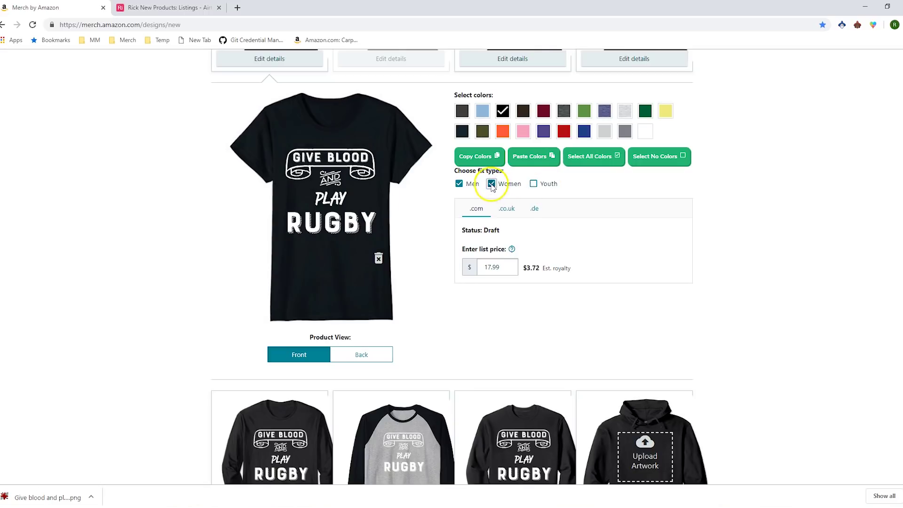
left_click(492, 230)
left_click_drag(485, 266, 495, 269)
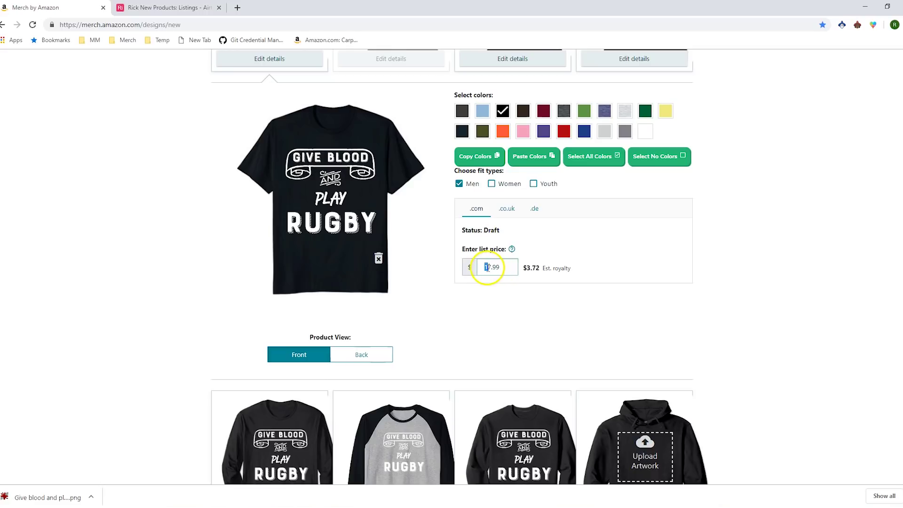
type("2")
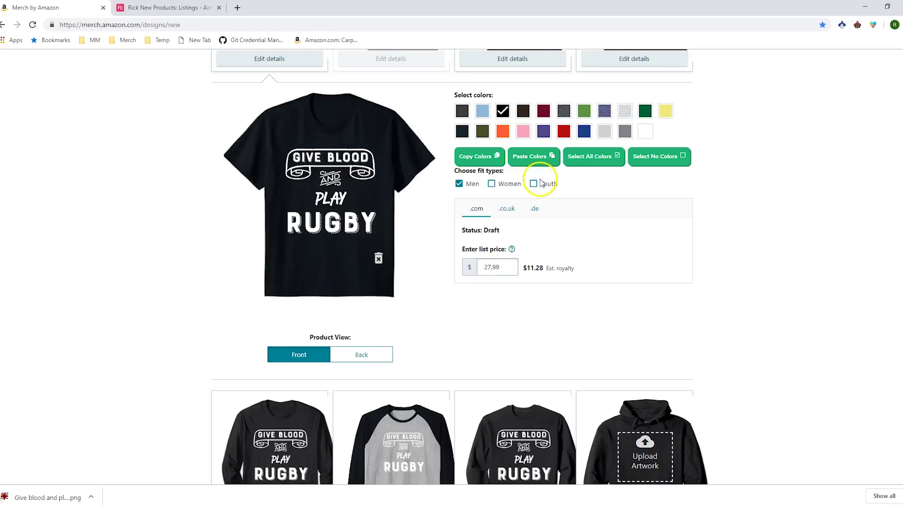
Add olive and another colour to the Standard t-shirt and save that colour set
left_click(842, 27)
left_click(842, 26)
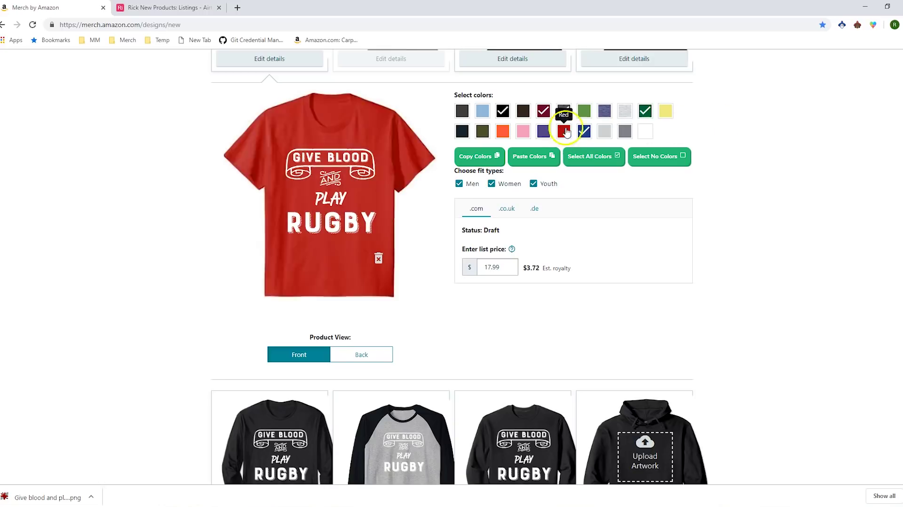
left_click(523, 111)
left_click(543, 131)
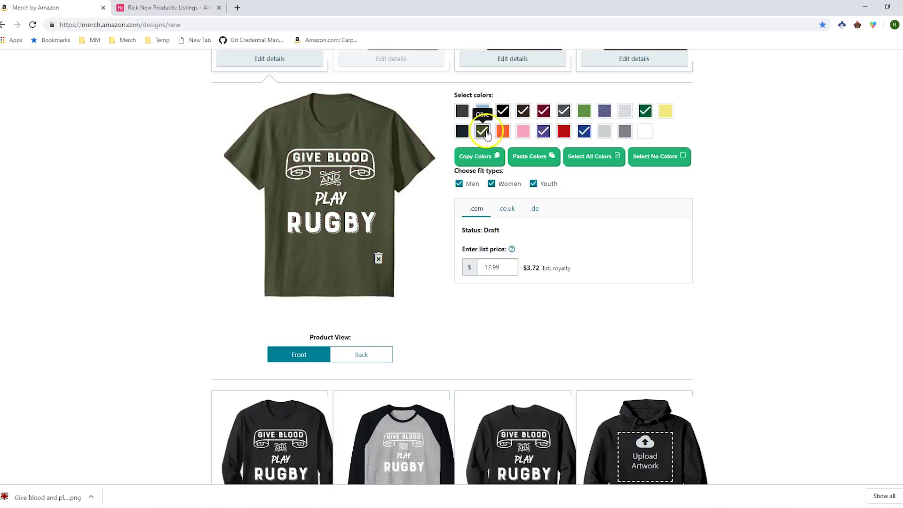
left_click(475, 162)
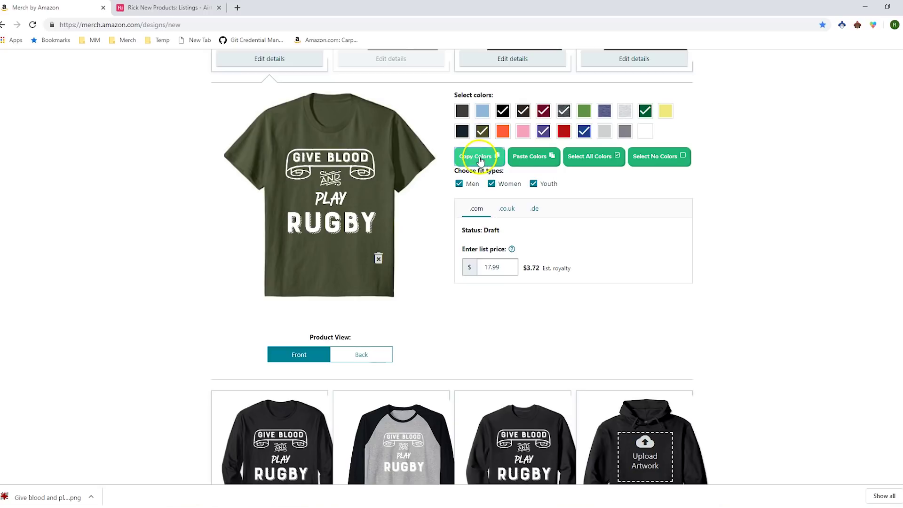
scroll(463, 150, "up", 1)
scroll(463, 151, "up", 2)
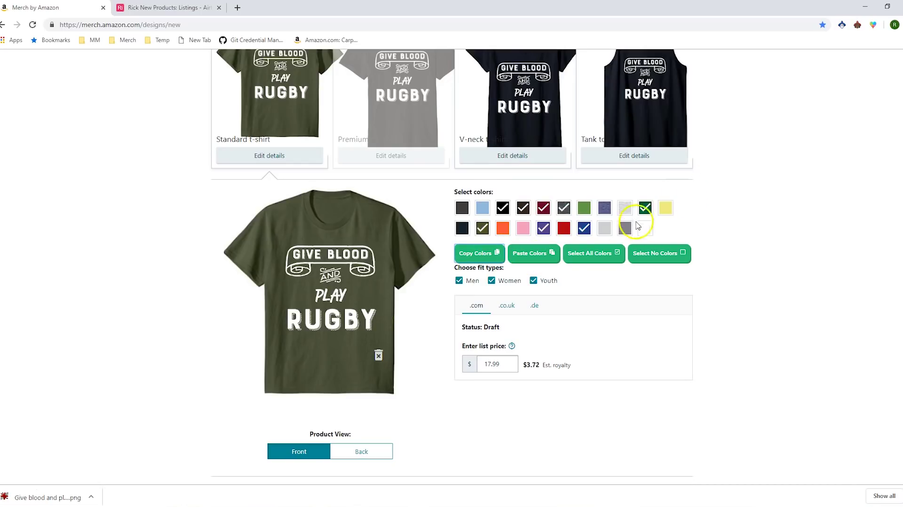
left_click(594, 257)
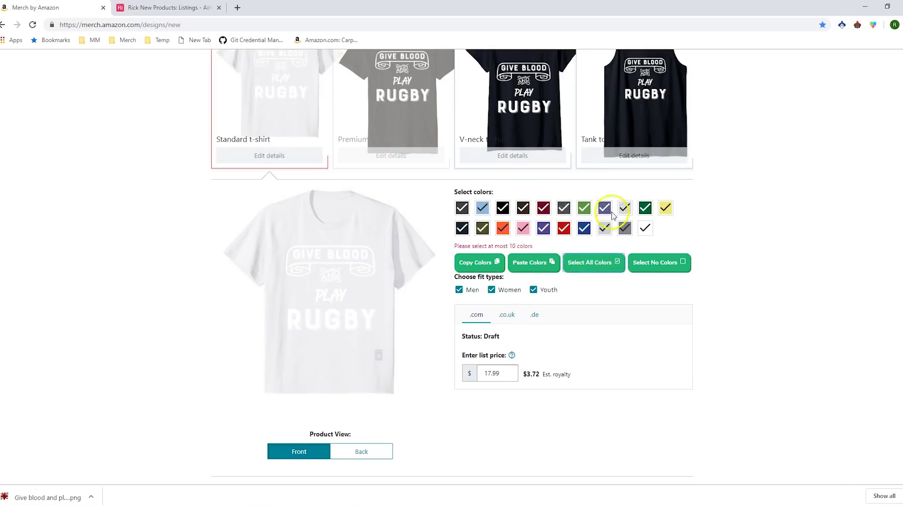
left_click(647, 262)
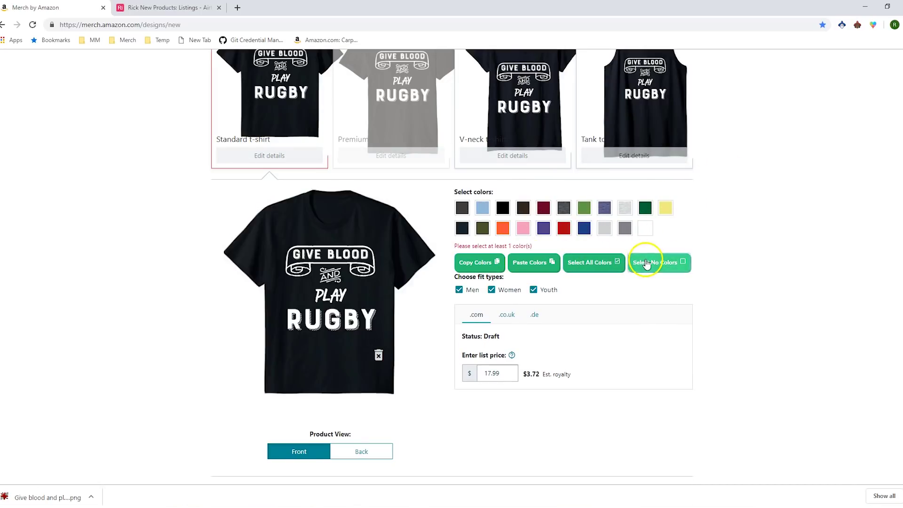
left_click(548, 260)
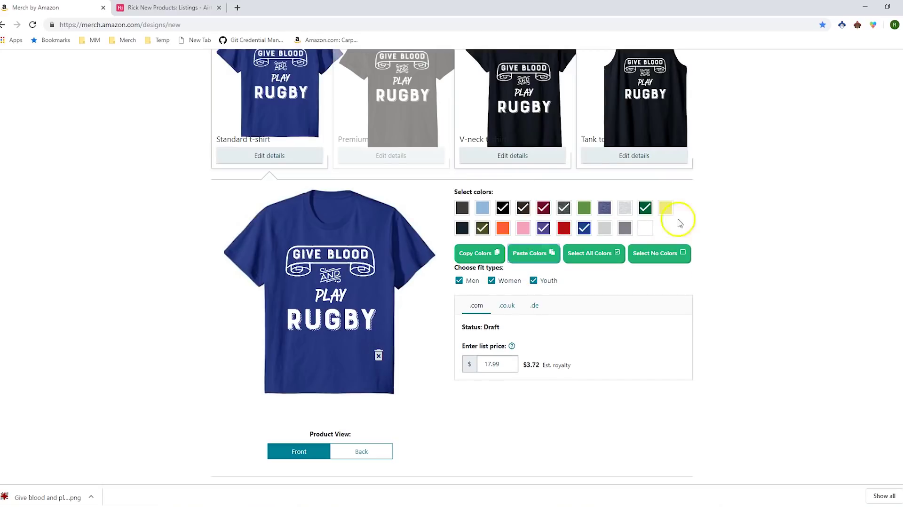
Add the Premium t-shirt for .com and apply the saved colours to it
scroll(668, 179, "up", 3)
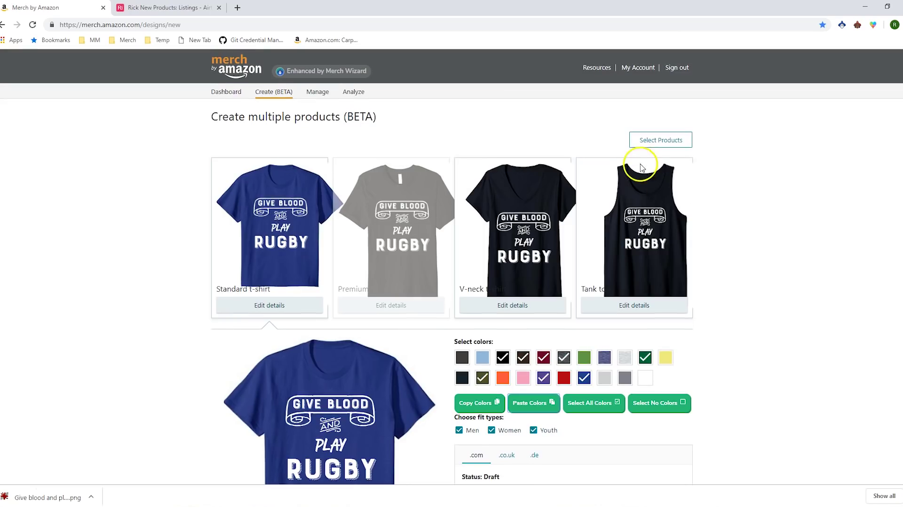
left_click(648, 140)
left_click(437, 162)
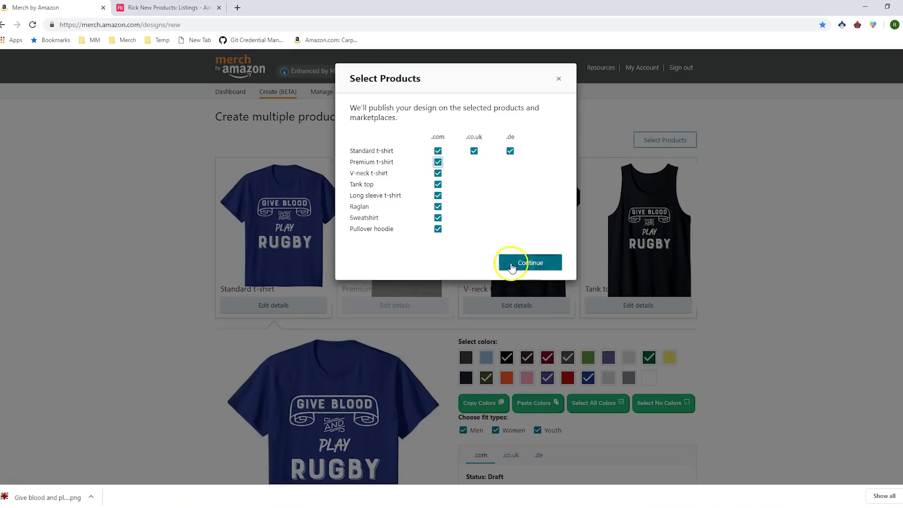
left_click(512, 262)
left_click(419, 310)
scroll(415, 309, "down", 2)
scroll(415, 306, "down", 2)
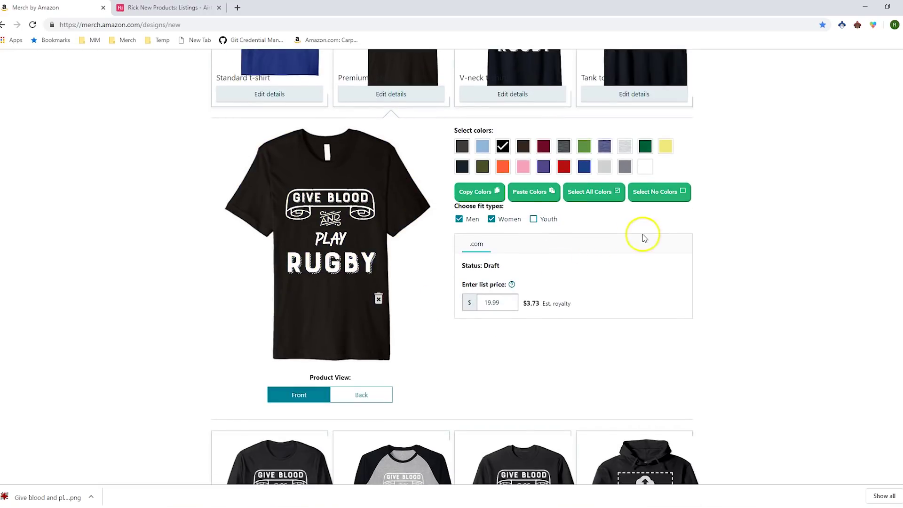
left_click(527, 198)
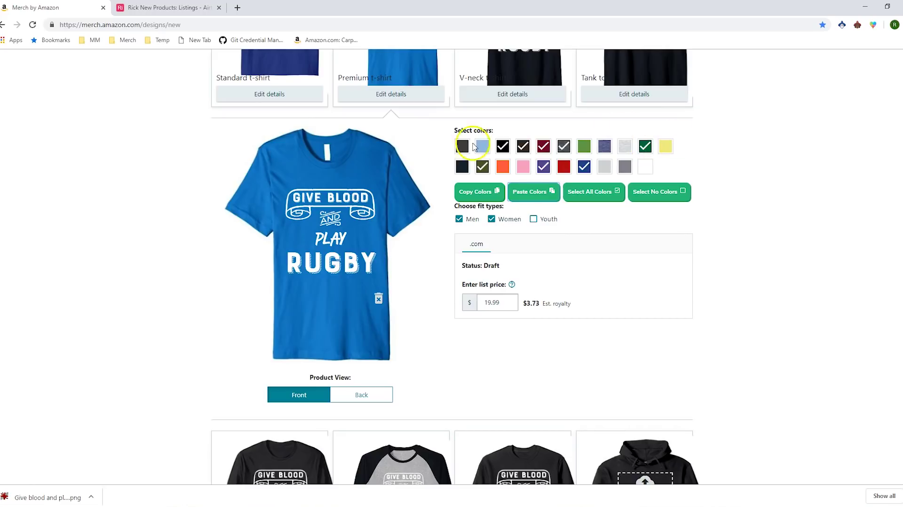
Apply the saved colours to the V-neck and add forest green, navy, red and blue
left_click(523, 97)
left_click(529, 171)
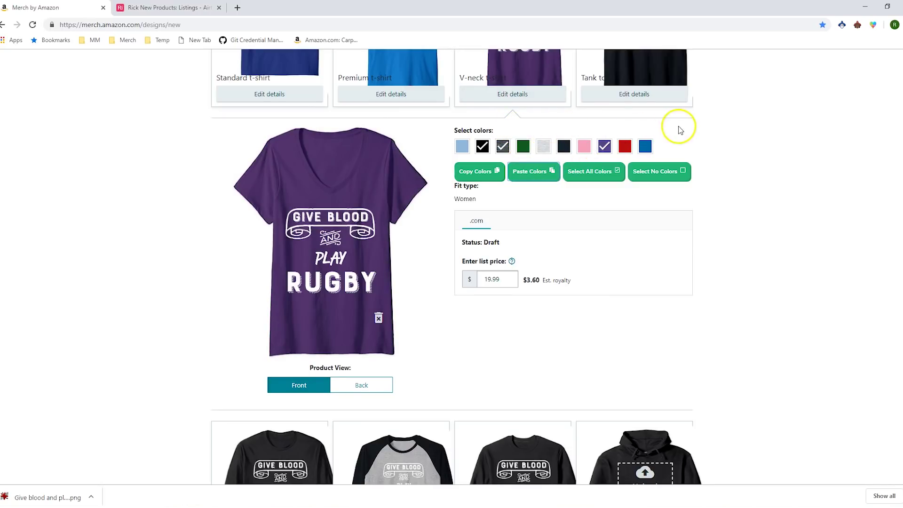
scroll(701, 141, "up", 1)
scroll(703, 146, "up", 2)
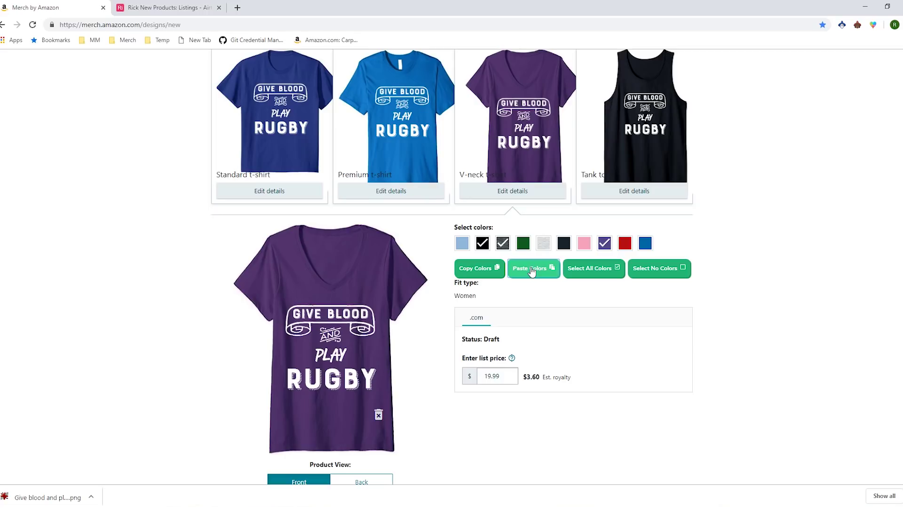
left_click(523, 243)
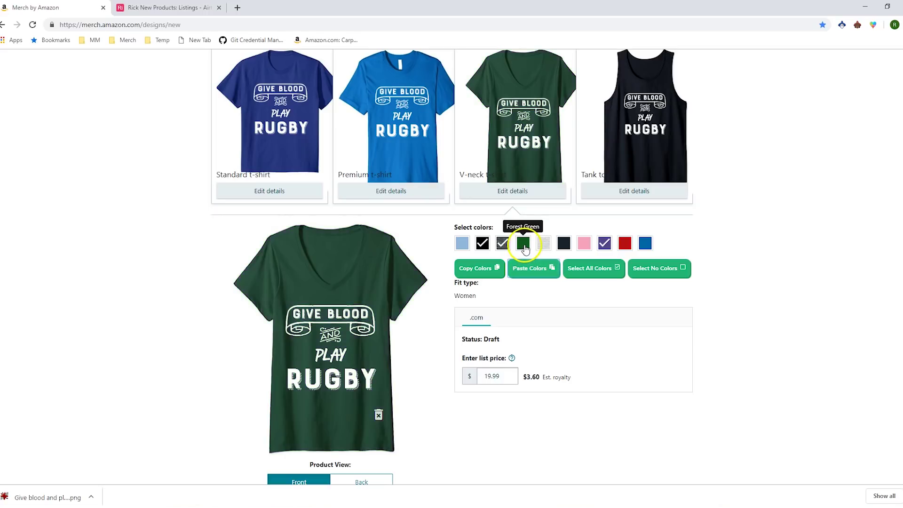
left_click(563, 243)
left_click(627, 245)
left_click(644, 243)
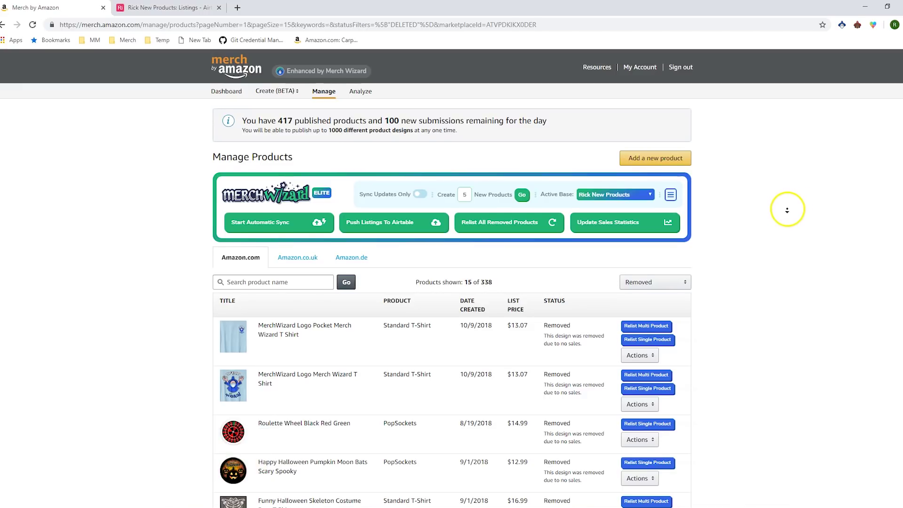
Relist the removed Funny Halloween Skelfie Selfie Skeleton T Shirt as a multi-product listing
scroll(792, 207, "down", 3)
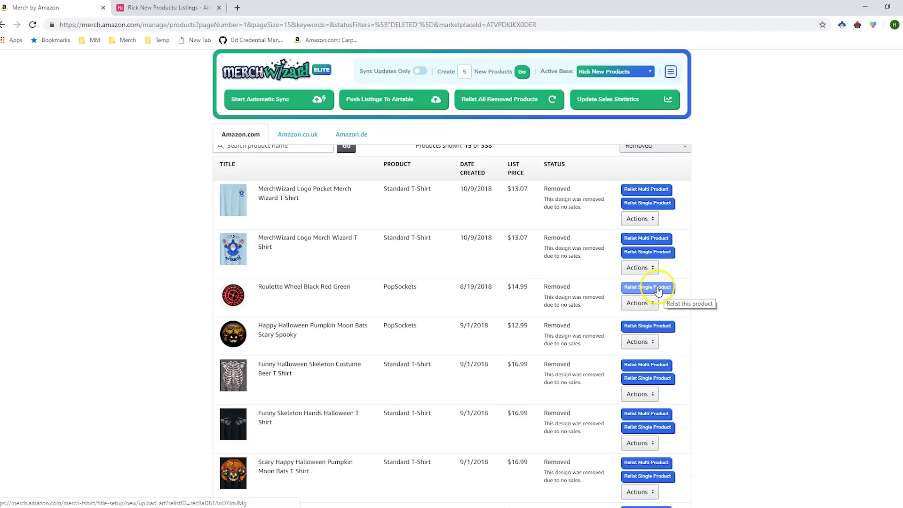
scroll(716, 207, "down", 3)
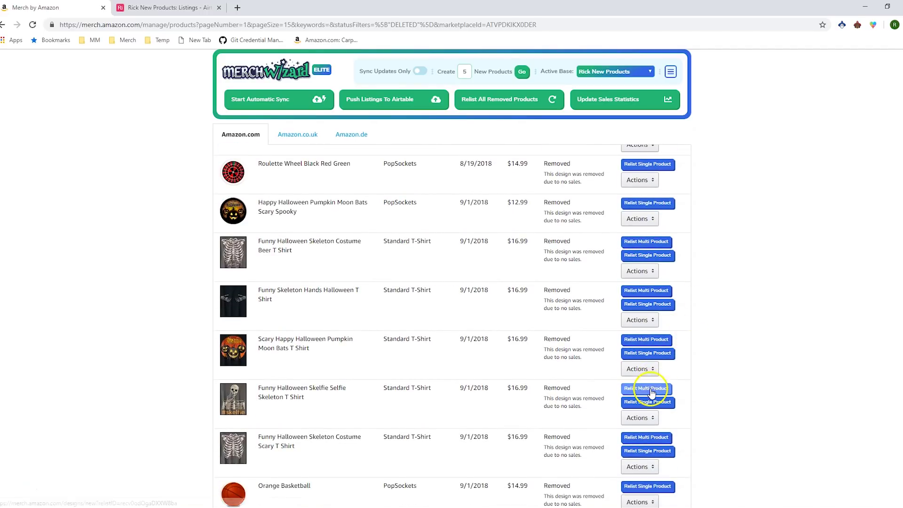
left_click(651, 393)
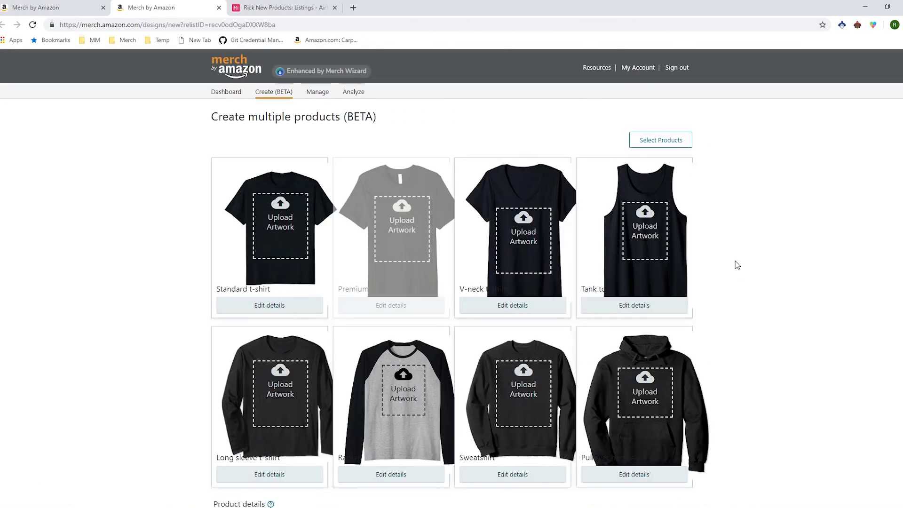
Upload the skelfie artwork to the products by pasting the copied PNG link
scroll(736, 262, "down", 7)
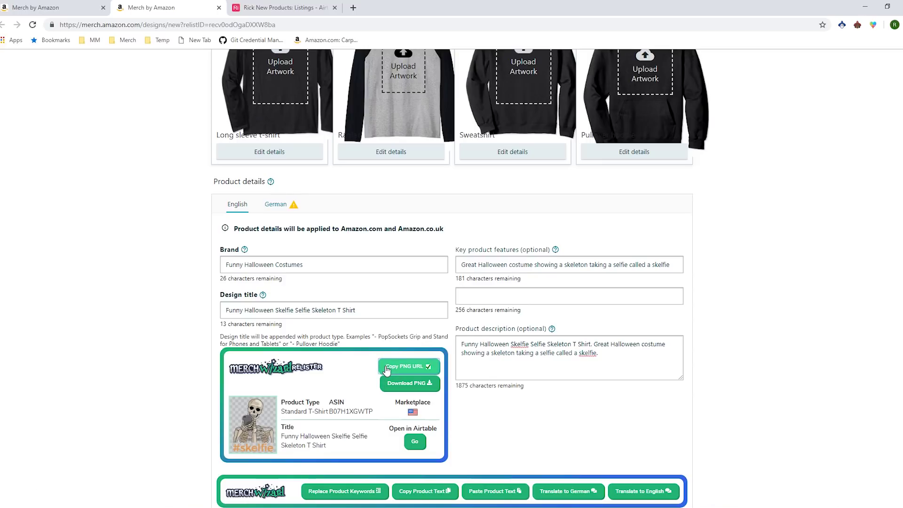
scroll(316, 232, "up", 3)
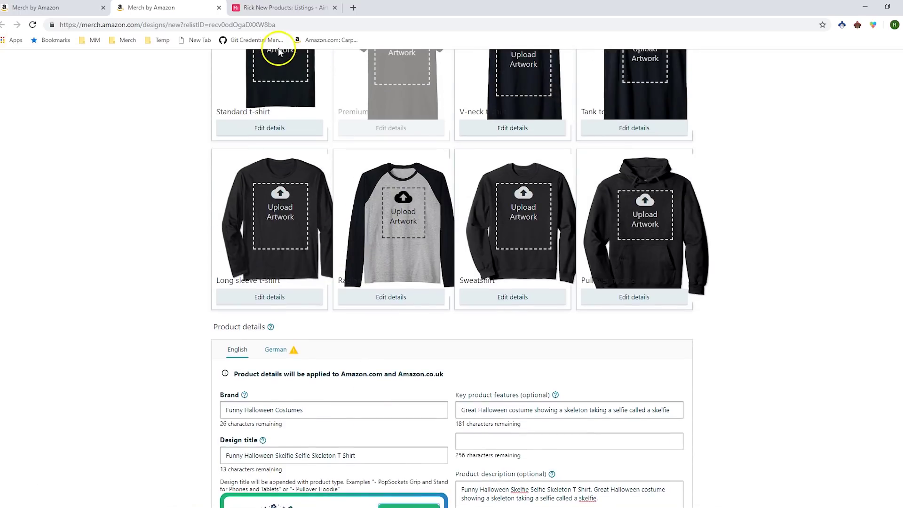
left_click(281, 63)
key("ctrl+v")
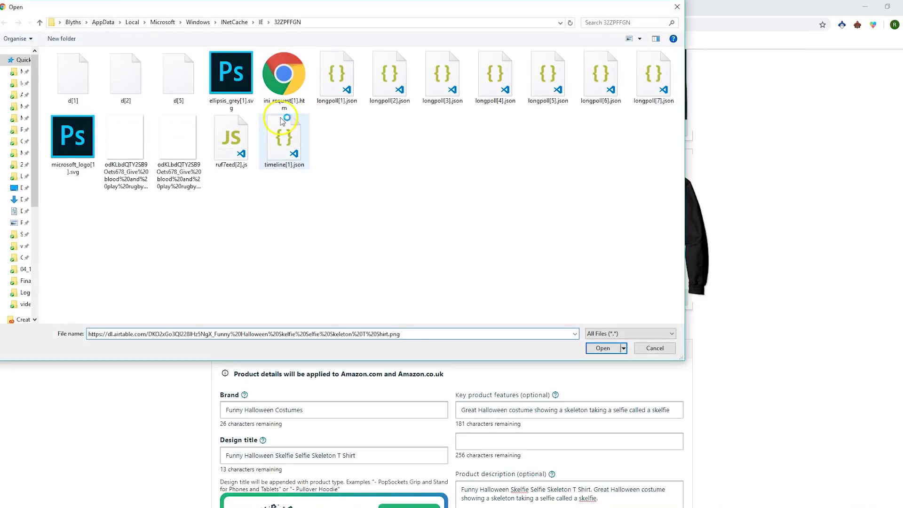
key("Return")
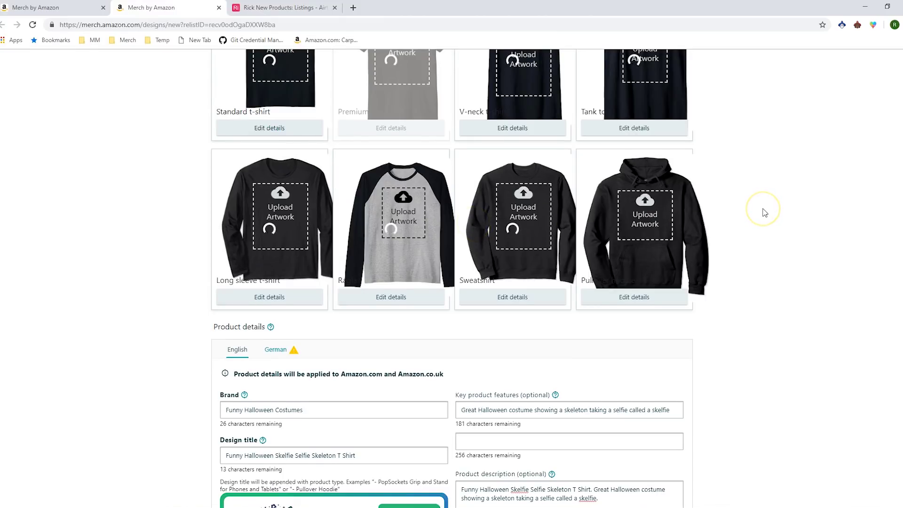
Download the skelfie design's PNG file
scroll(763, 211, "down", 4)
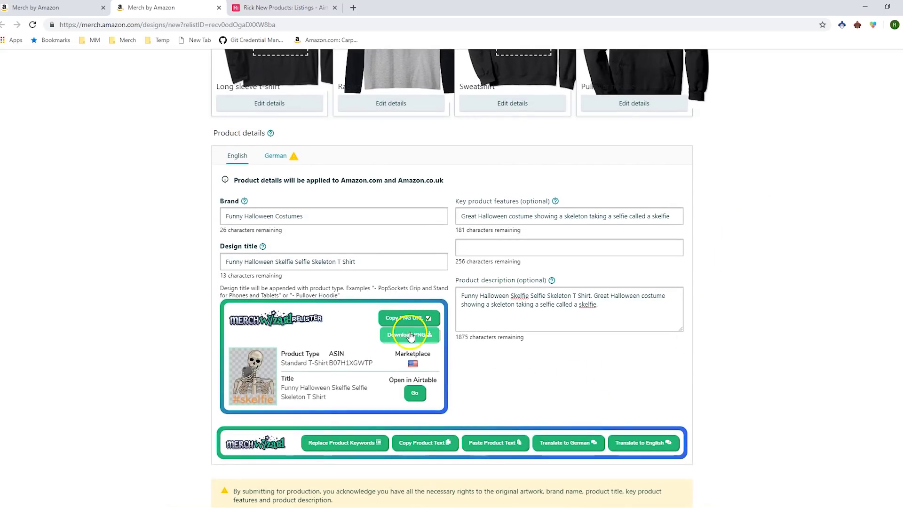
left_click(410, 336)
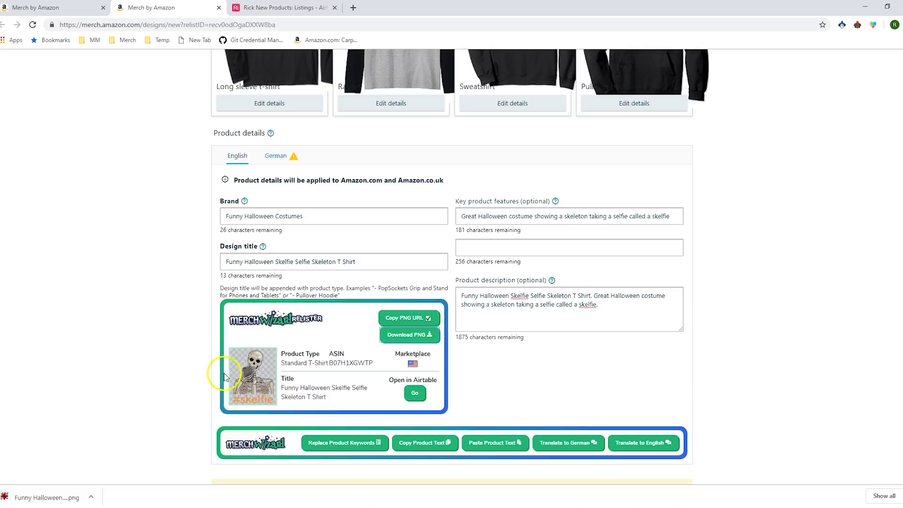
scroll(165, 315, "down", 1)
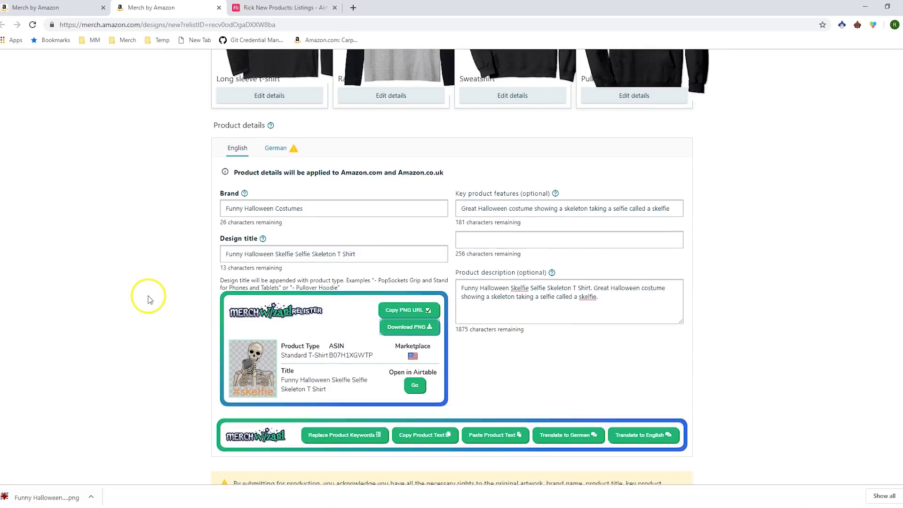
Swap 'T Shirt' for generic keywords so the title ends in 'graphic', then copy the English text
scroll(147, 301, "up", 8)
scroll(148, 270, "down", 3)
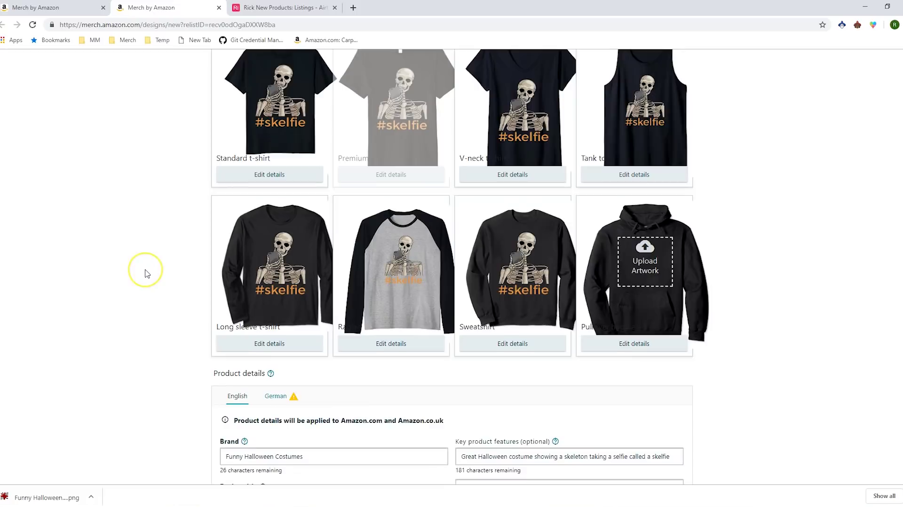
scroll(147, 273, "down", 4)
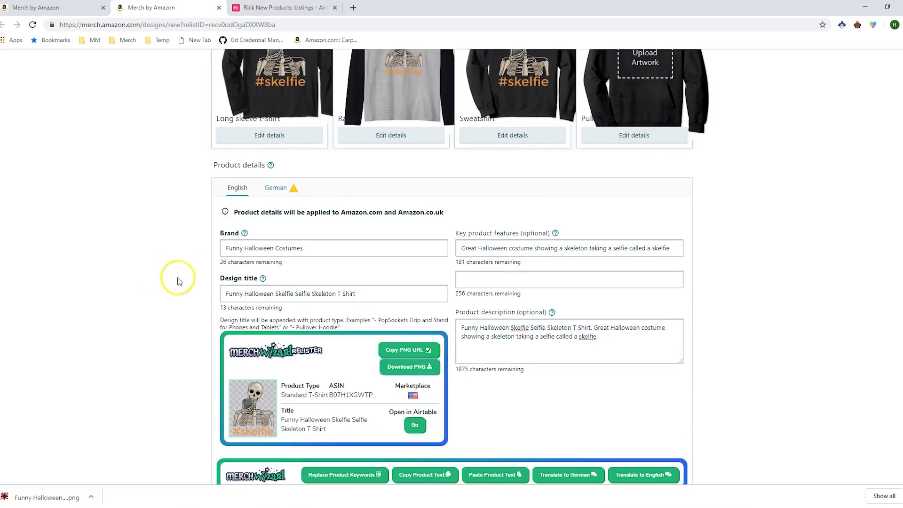
scroll(194, 194, "down", 1)
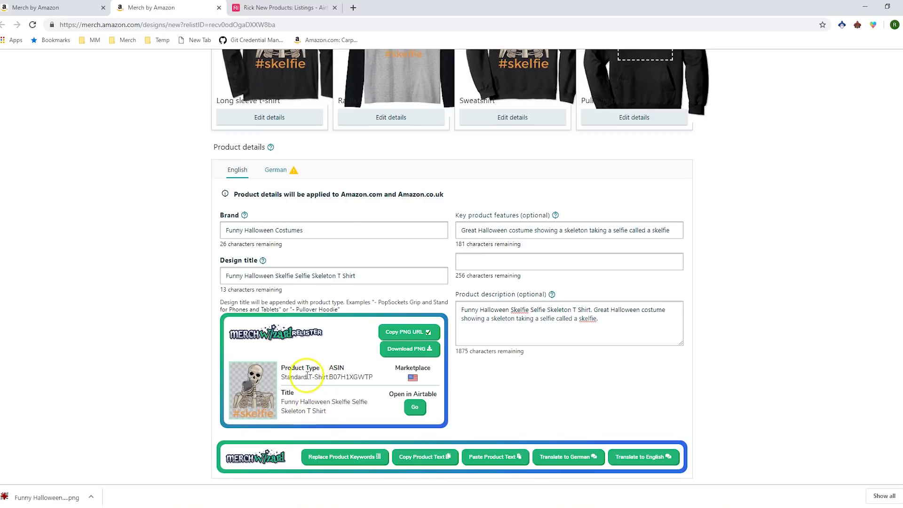
double_click(342, 276)
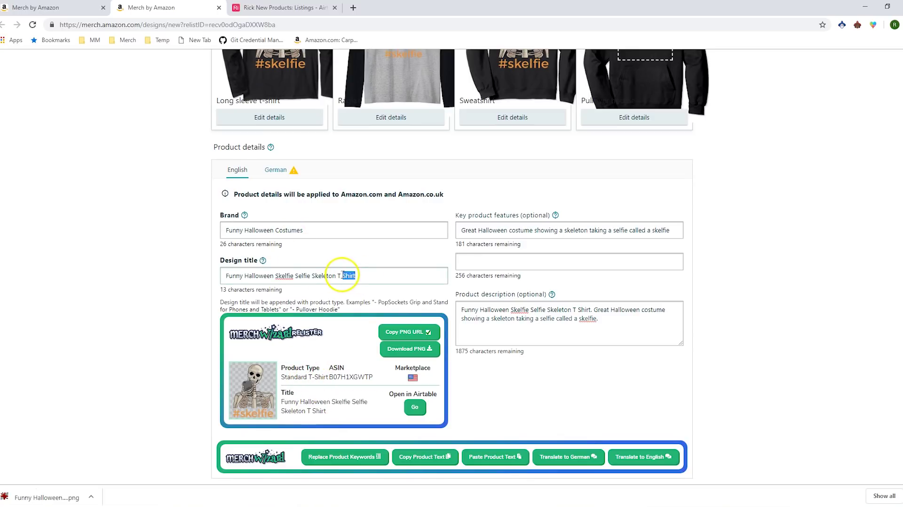
double_click(574, 310)
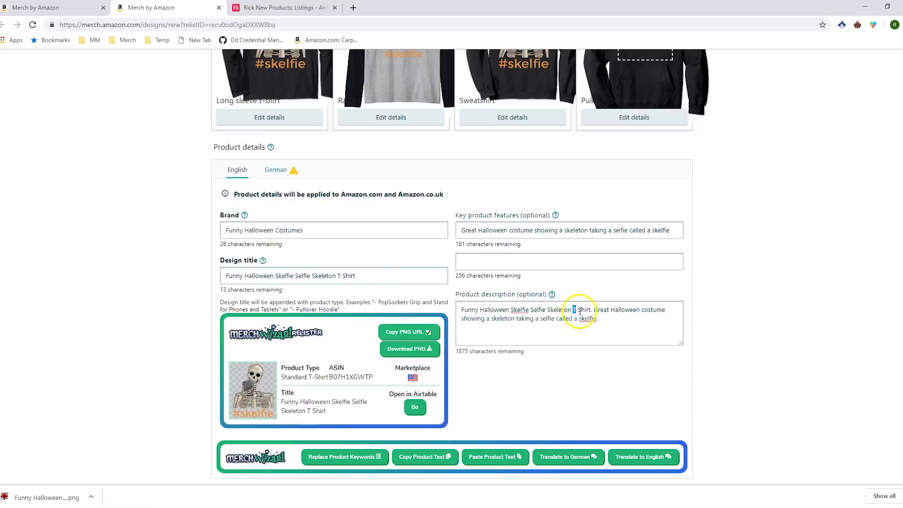
left_click_drag(589, 311, 574, 310)
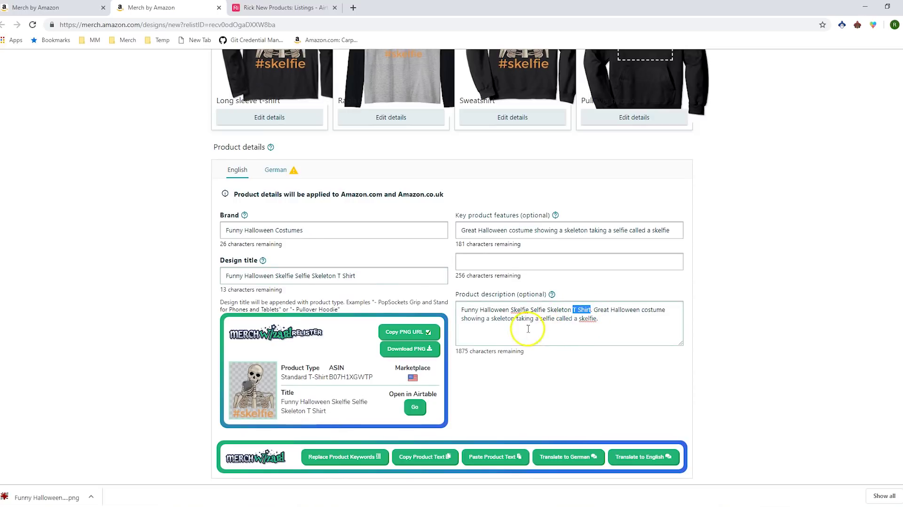
left_click(155, 346)
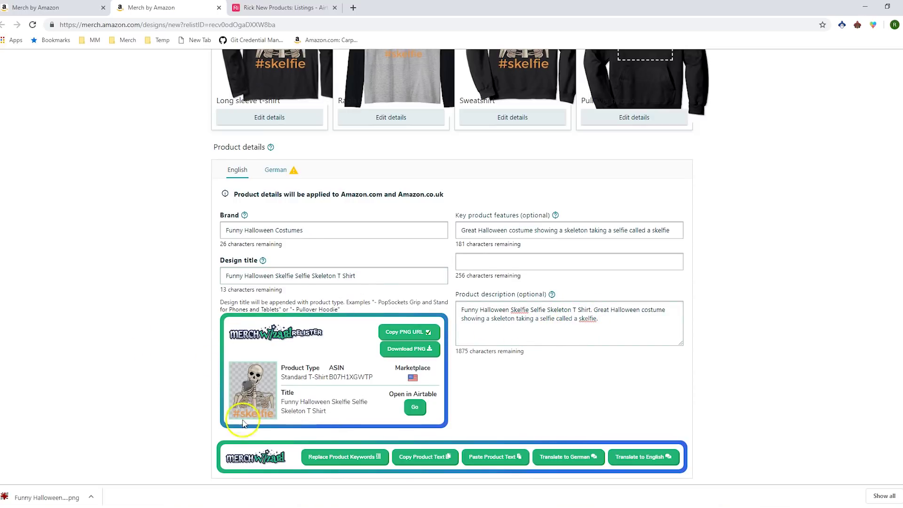
left_click(354, 462)
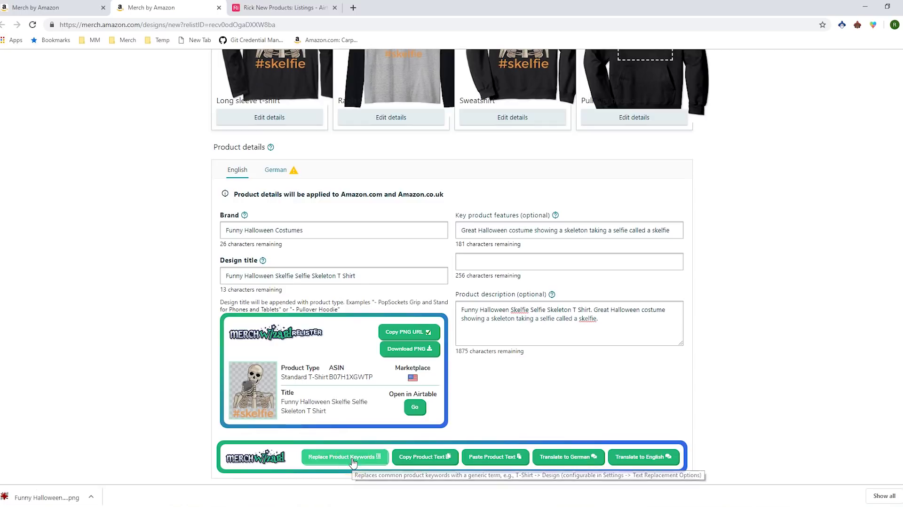
left_click(337, 271)
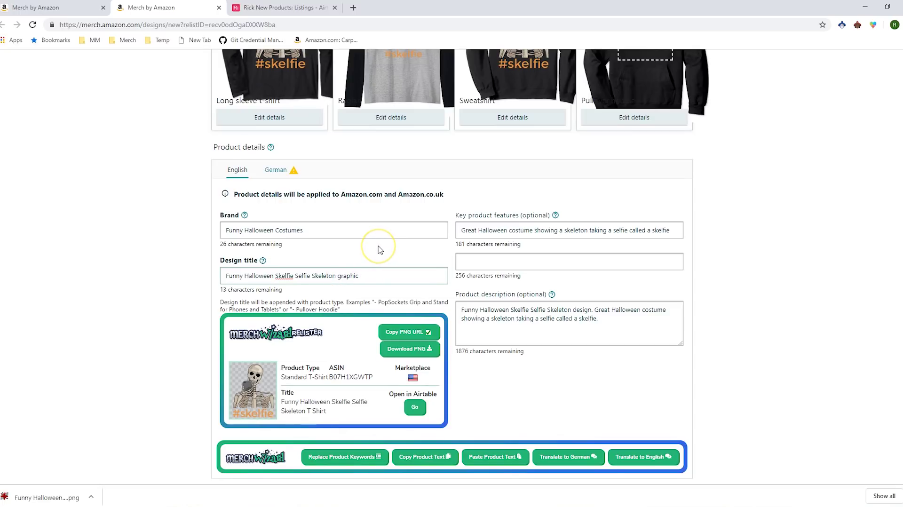
left_click(401, 465)
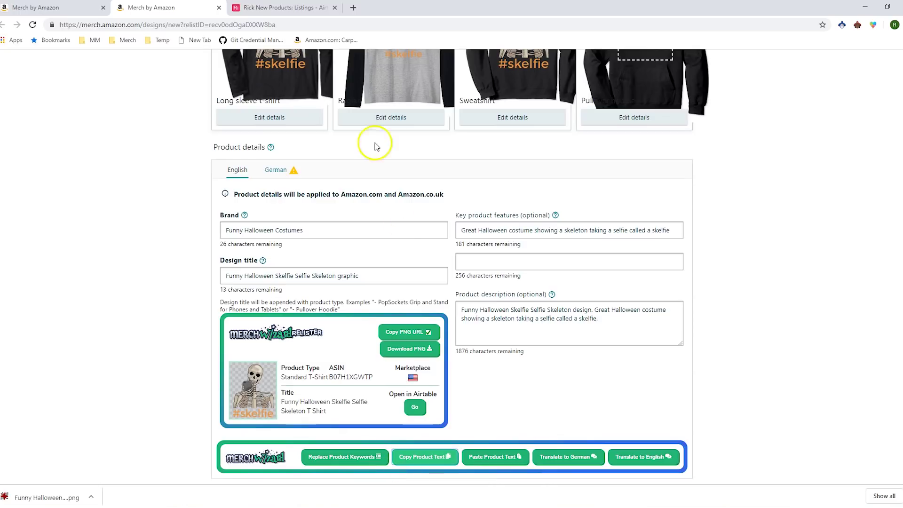
Paste the text into the German tab and translate it, giving brand Lustige Halloween-Kostüme
left_click(273, 170)
scroll(368, 323, "down", 3)
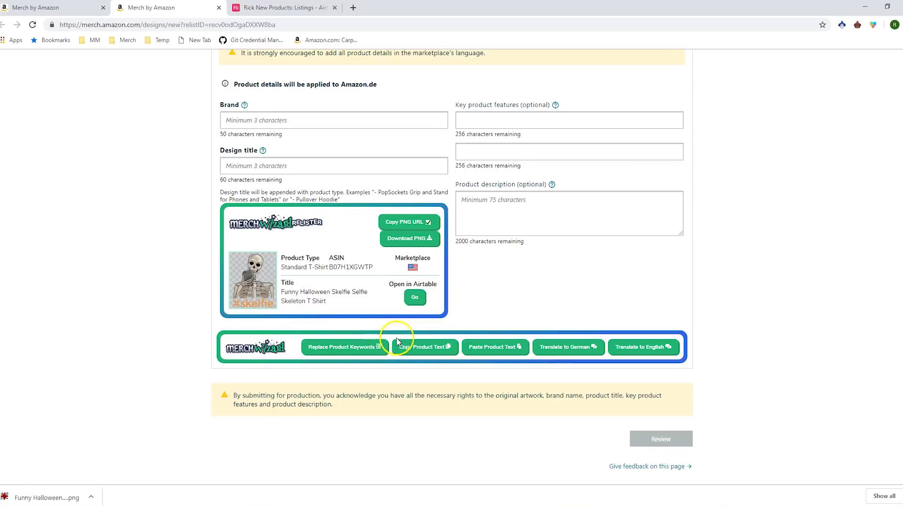
left_click(480, 349)
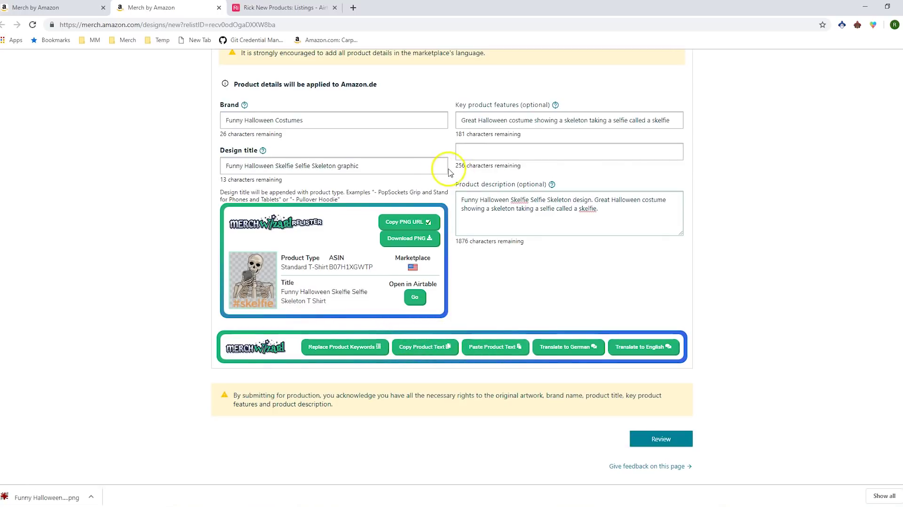
scroll(429, 174, "up", 2)
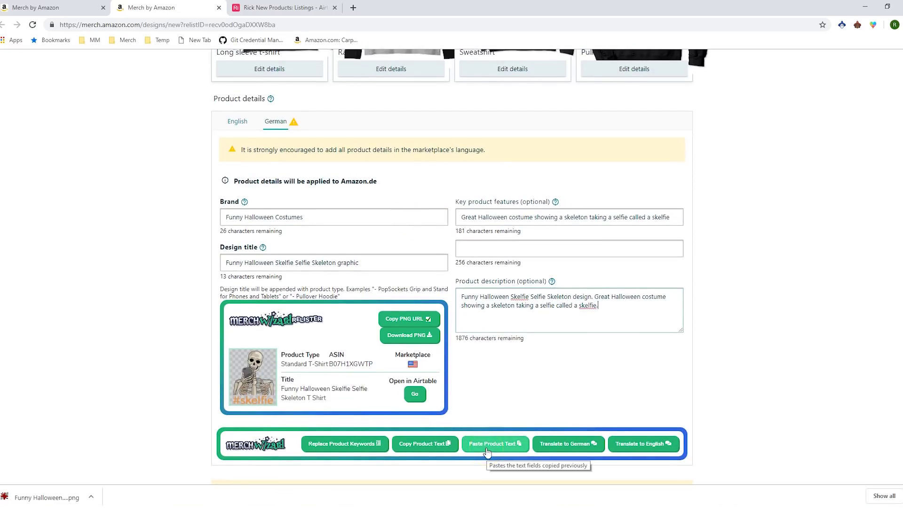
left_click(501, 403)
left_click(536, 439)
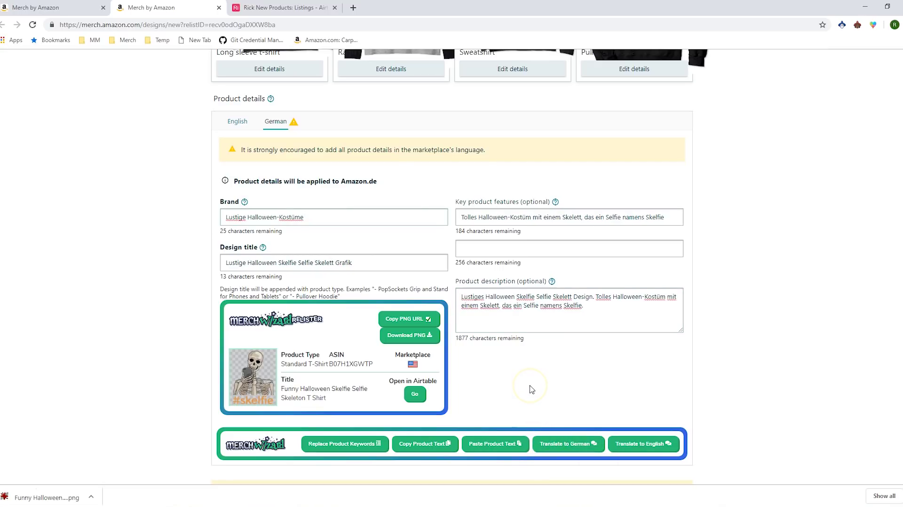
left_click(203, 396)
scroll(203, 396, "down", 1)
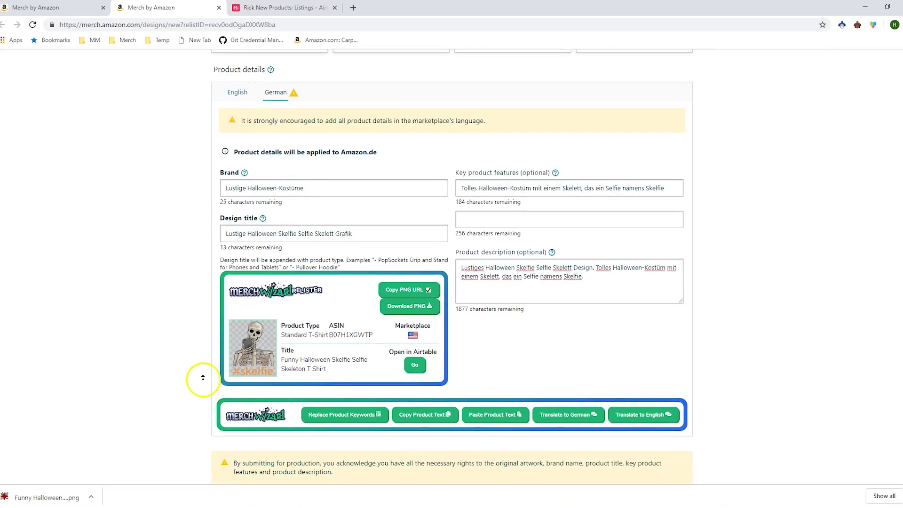
scroll(201, 377, "up", 10)
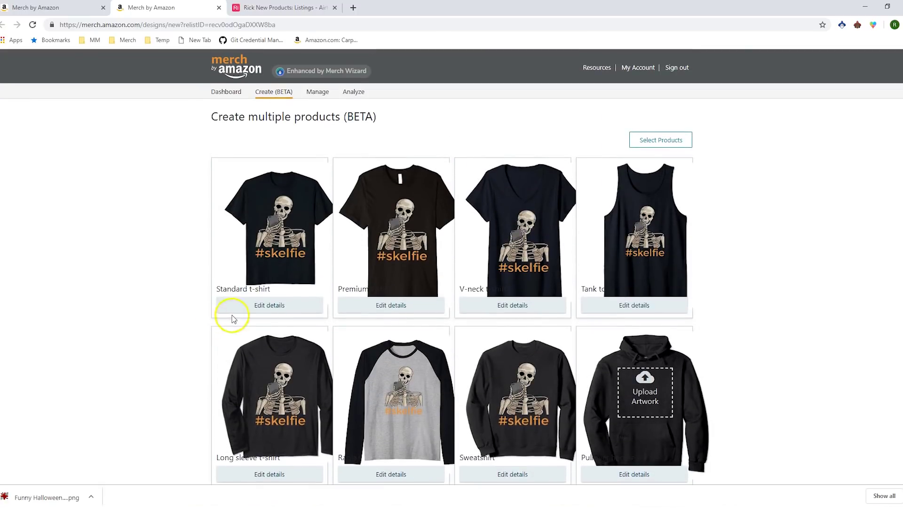
Open the Standard t-shirt's details and auto-fill its colours and $16.99 price with Populate Attributes
left_click(268, 306)
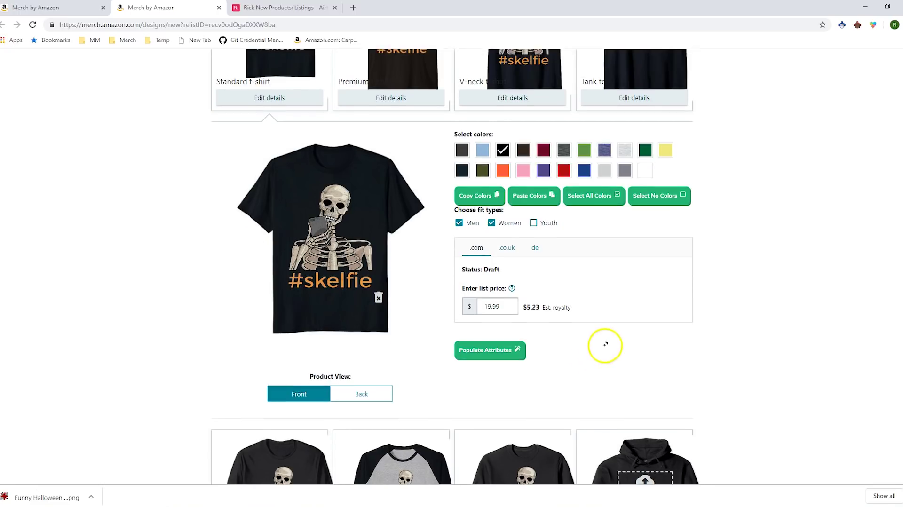
scroll(603, 345, "up", 2)
left_click(491, 430)
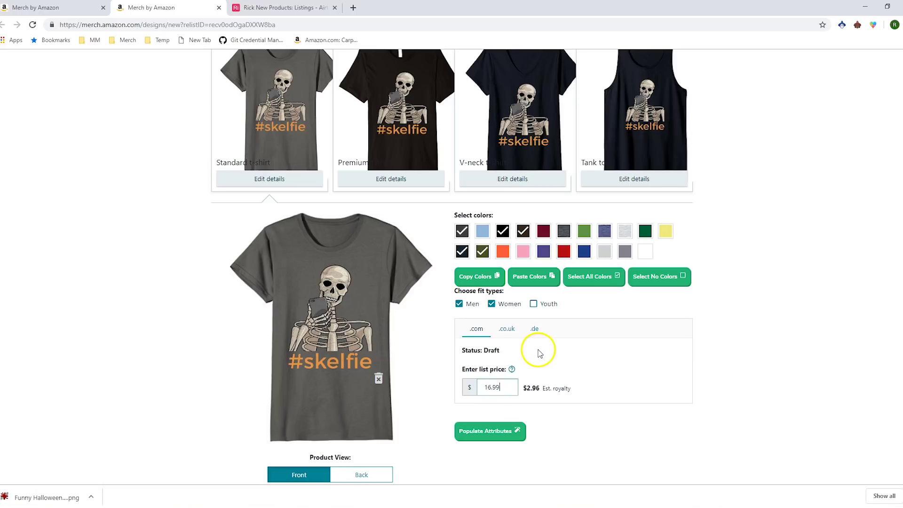
scroll(494, 341, "up", 1)
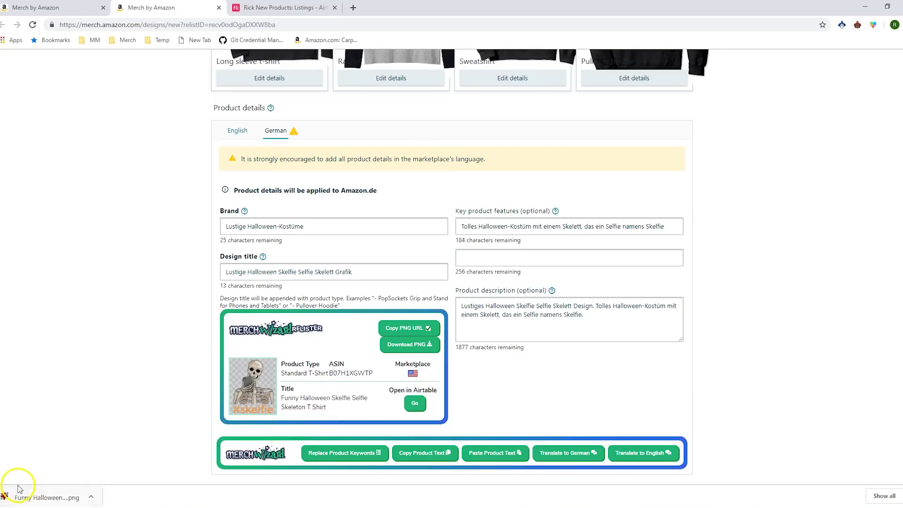
scroll(166, 422, "down", 1)
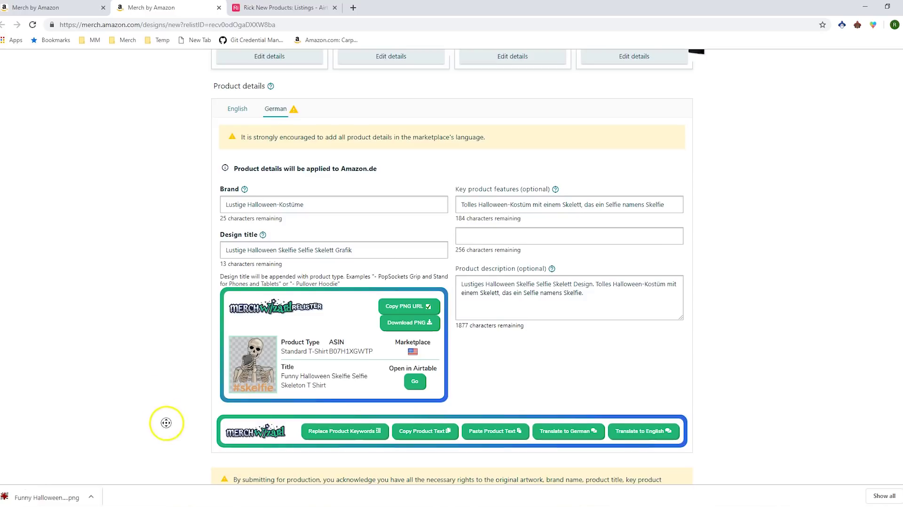
scroll(166, 422, "up", 3)
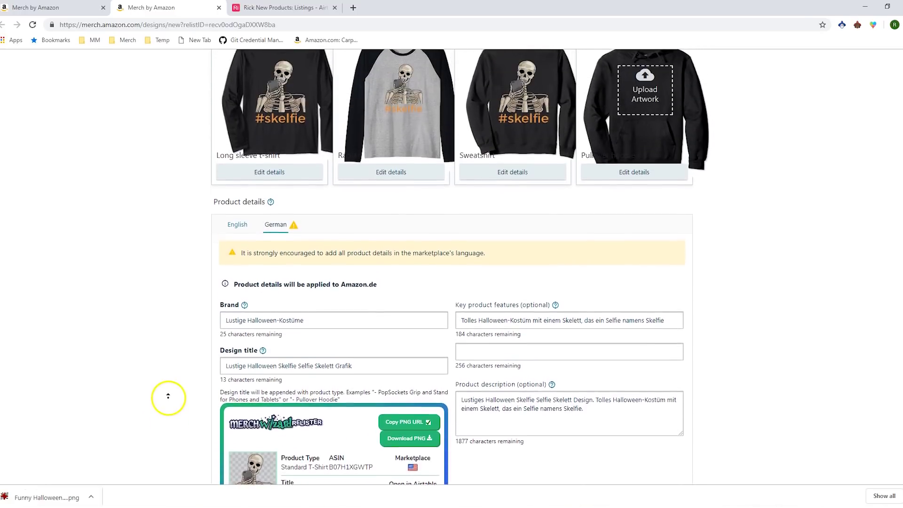
scroll(168, 396, "up", 8)
scroll(168, 396, "up", 2)
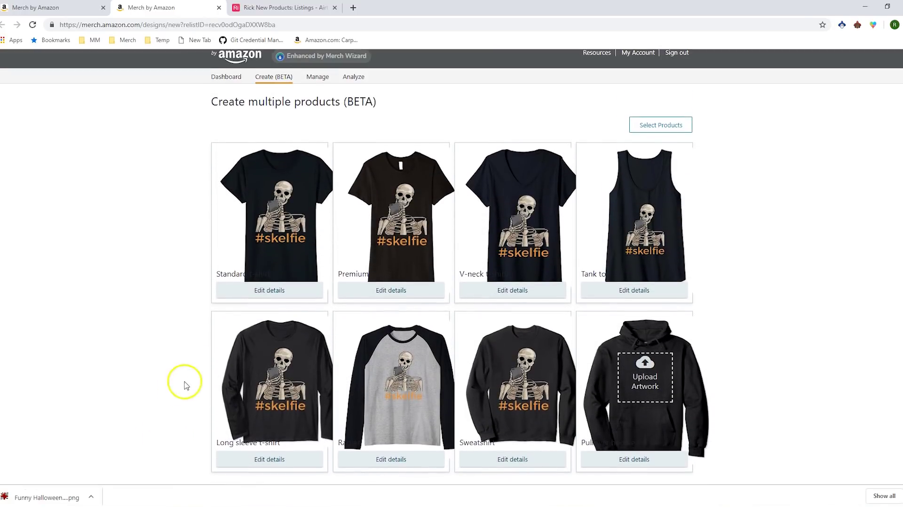
left_click(292, 291)
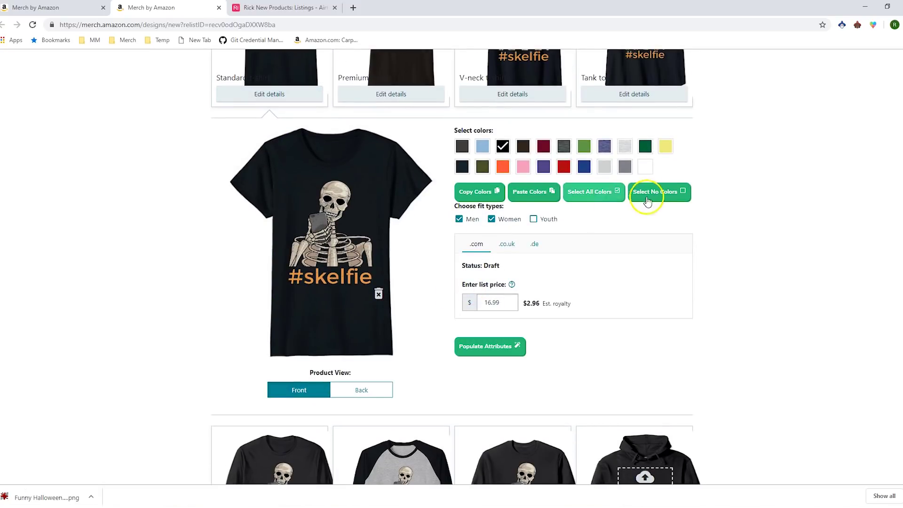
left_click(604, 193)
left_click(630, 199)
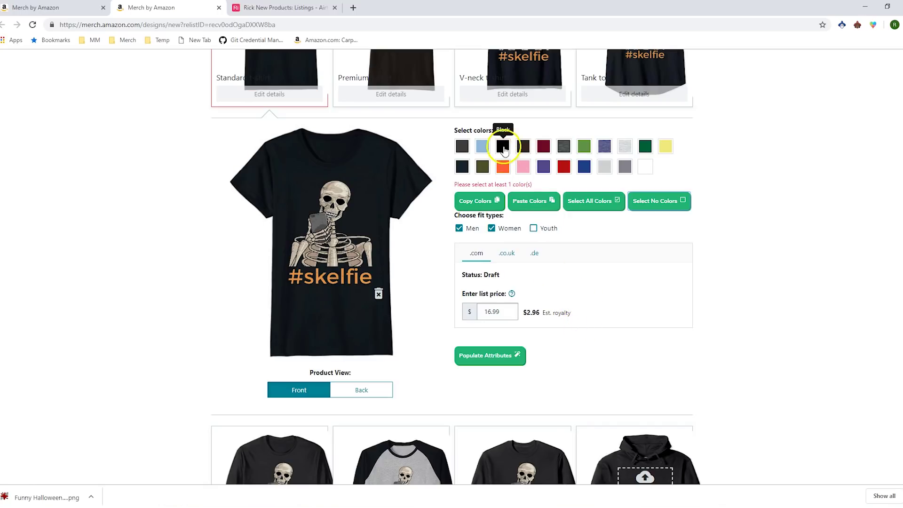
left_click(503, 364)
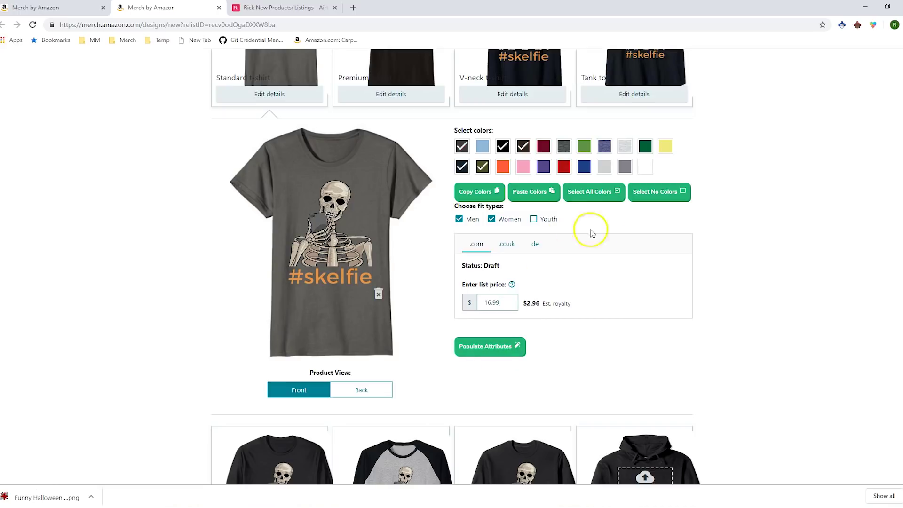
Add Orange, Baby Blue, Pink, Purple and Cranberry, leave Dark Heather off, and copy the colours
middle_click(781, 251)
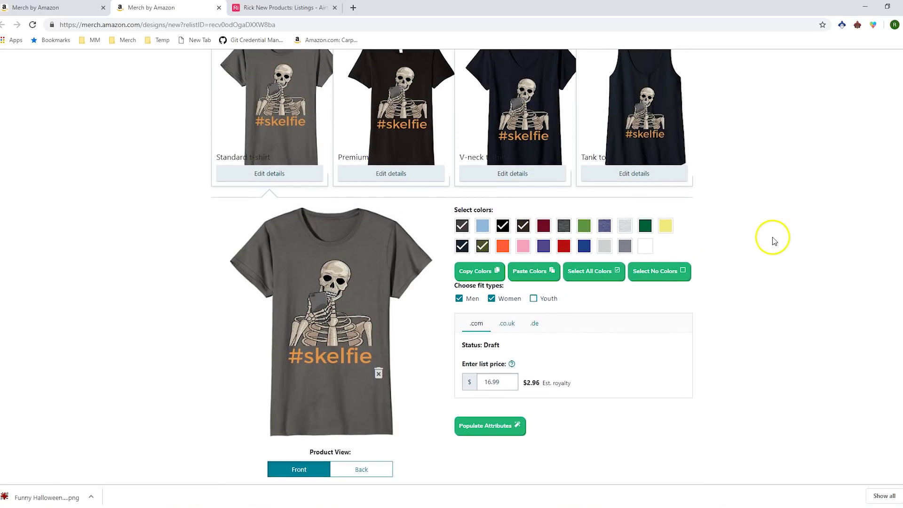
left_click(503, 245)
left_click(482, 226)
left_click(523, 245)
left_click(544, 245)
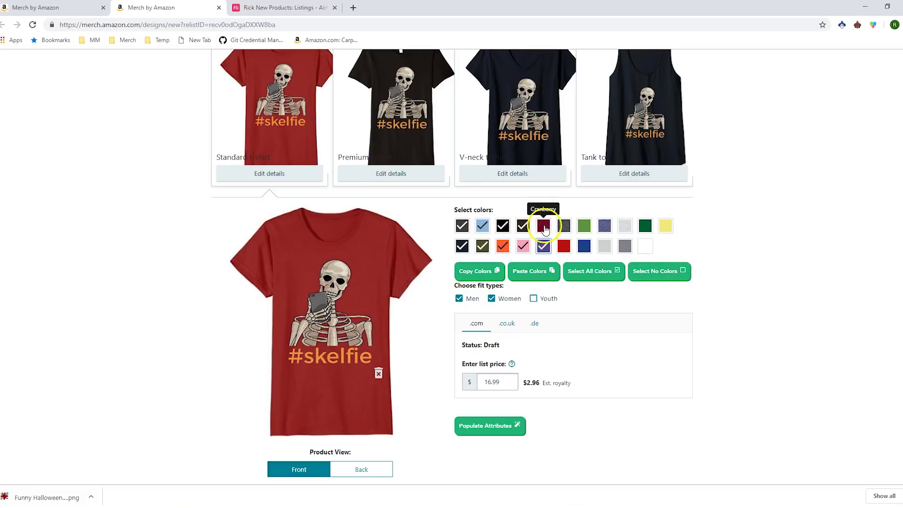
left_click(544, 226)
left_click(564, 226)
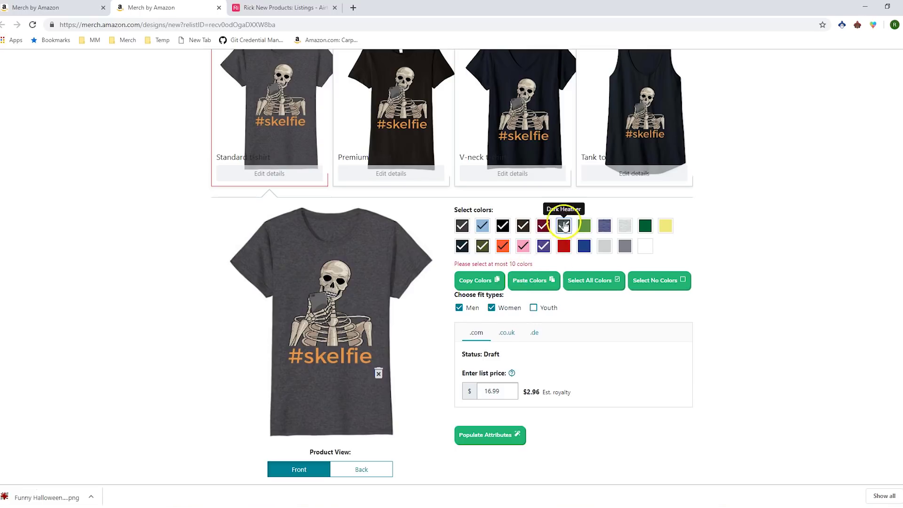
left_click(564, 226)
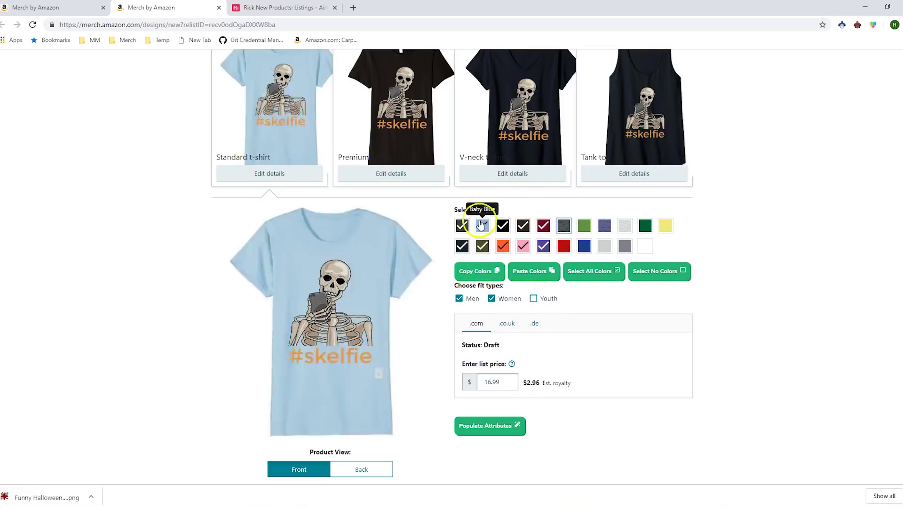
left_click(475, 271)
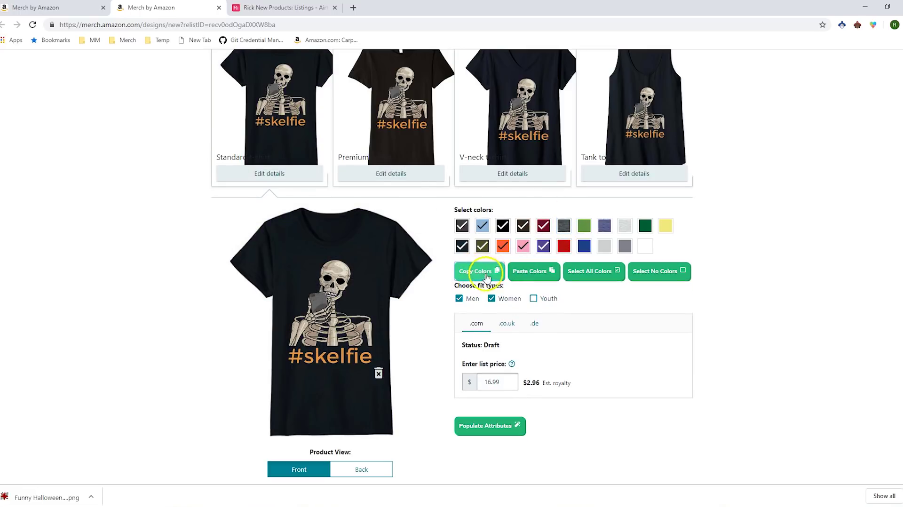
Paste the copied colours onto the Premium t-shirt and the V-neck
left_click(392, 174)
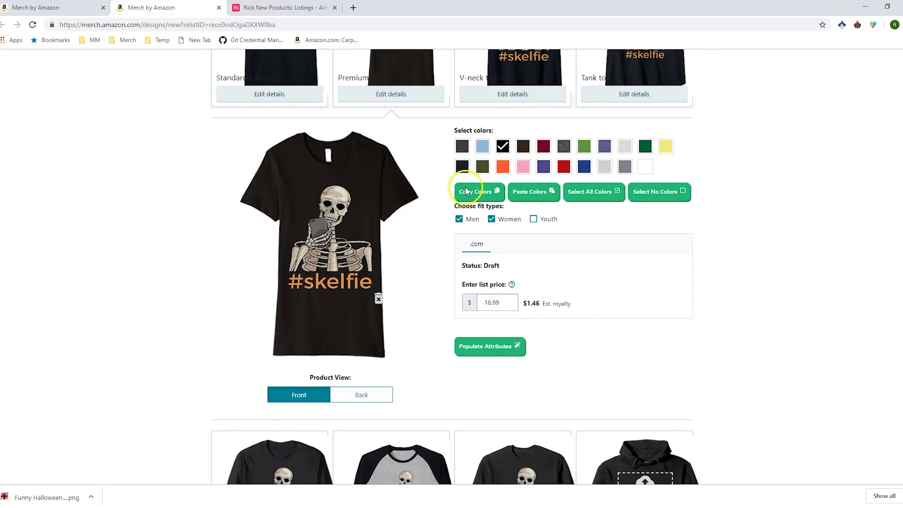
left_click(501, 347)
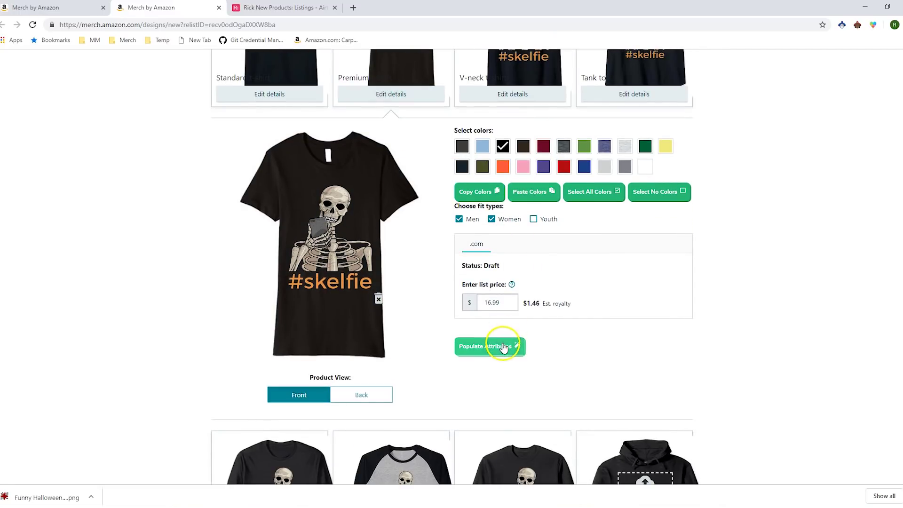
left_click(530, 193)
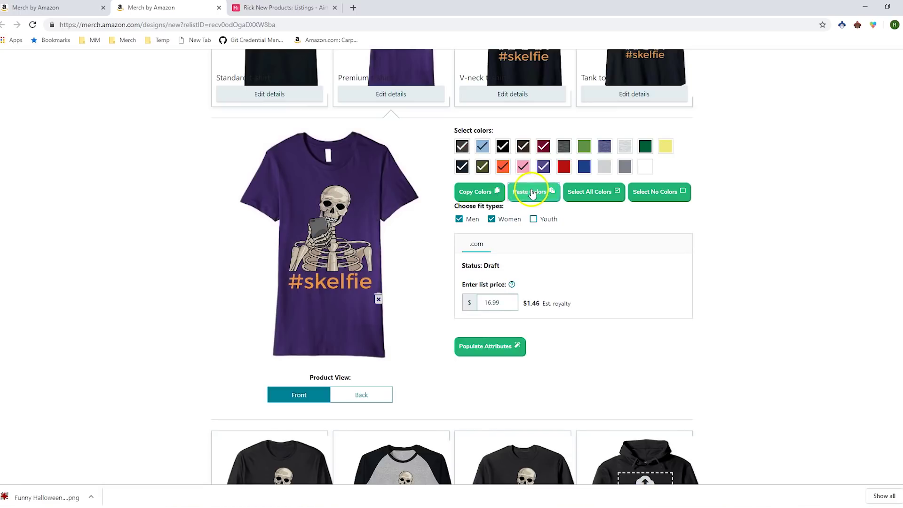
left_click(511, 95)
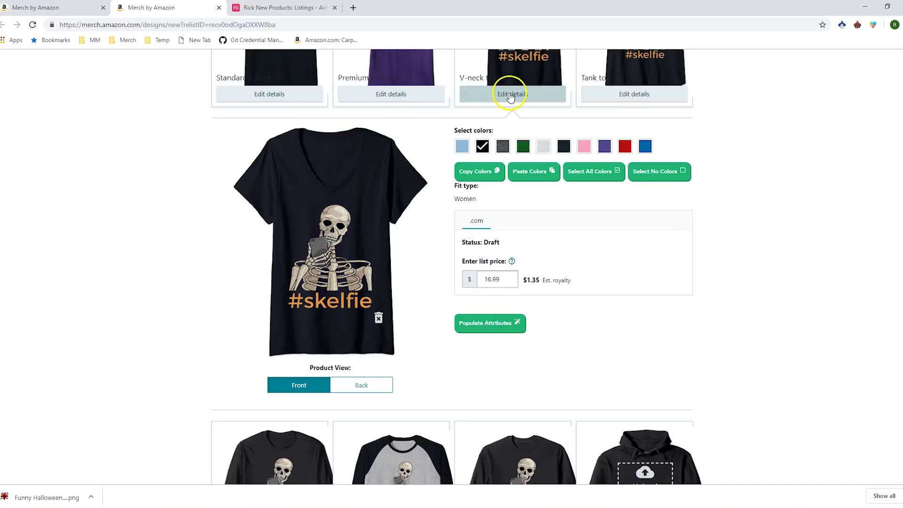
left_click(523, 177)
Paste the copied colours onto the tank top and add pink and navy
left_click(616, 95)
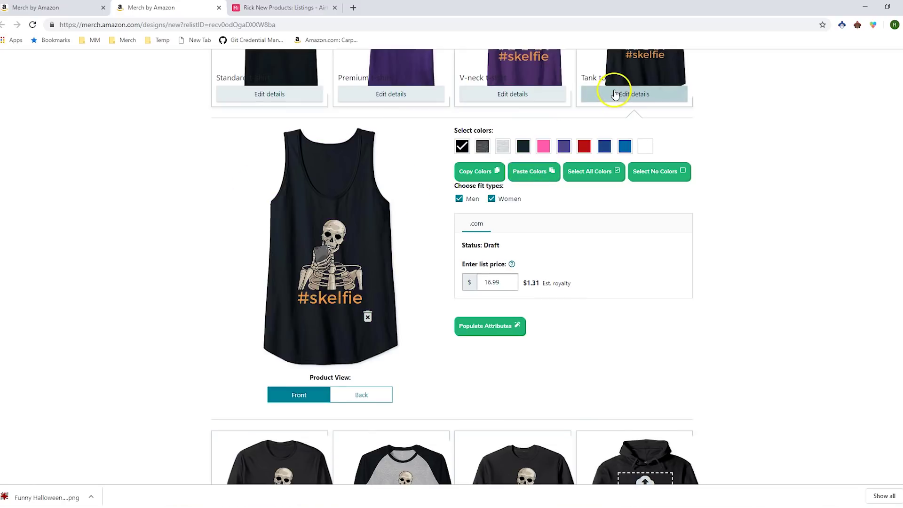
left_click(534, 172)
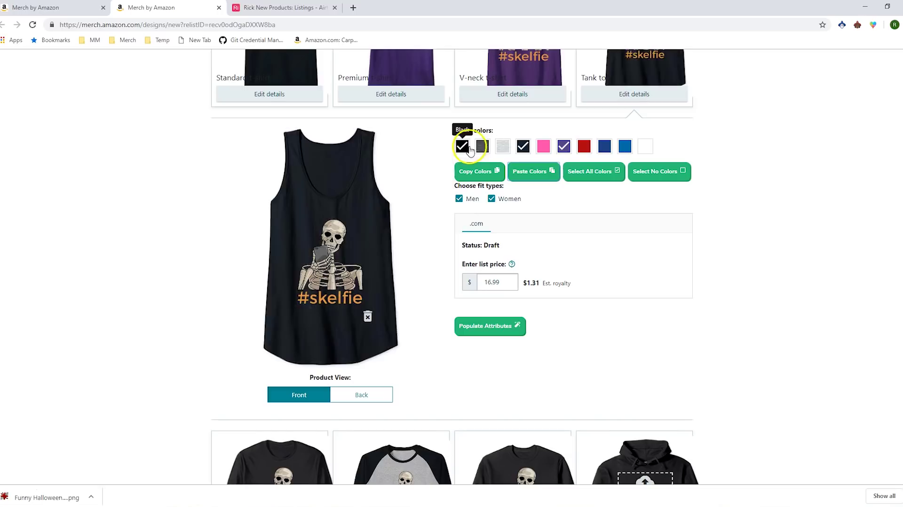
left_click(543, 146)
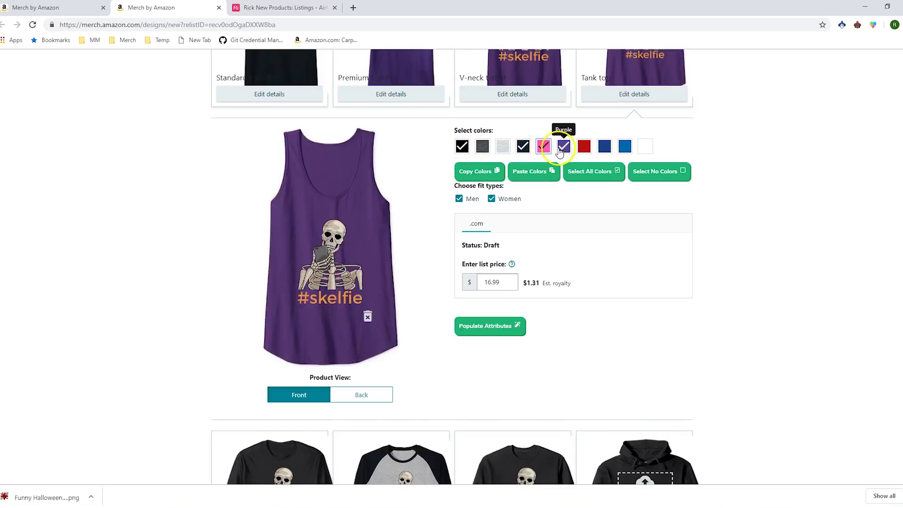
left_click(604, 146)
scroll(495, 243, "down", 4)
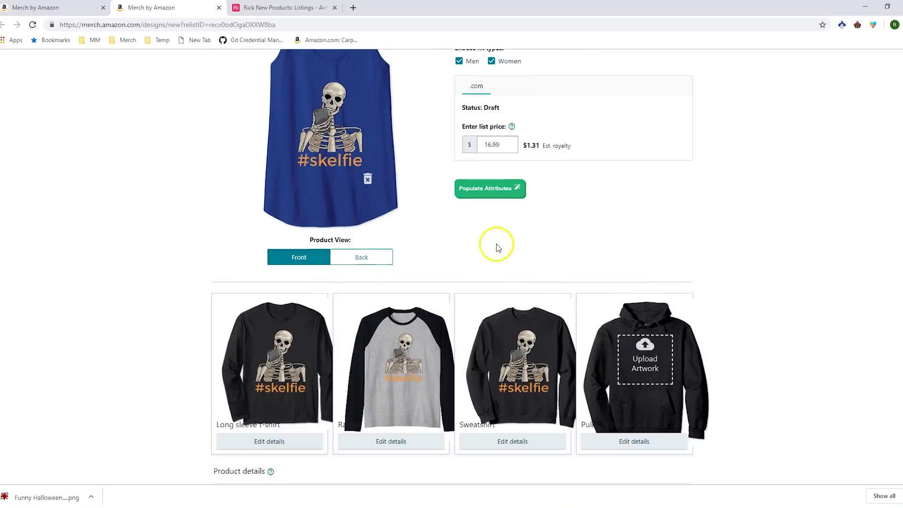
Set colours on the long sleeve and sweatshirt, then review all seven products
left_click(296, 387)
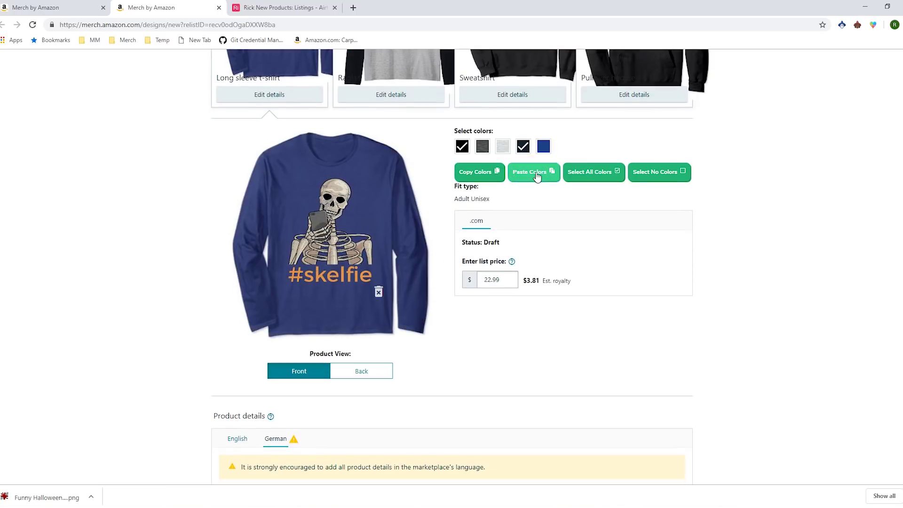
scroll(532, 179, "up", 3)
left_click(508, 237)
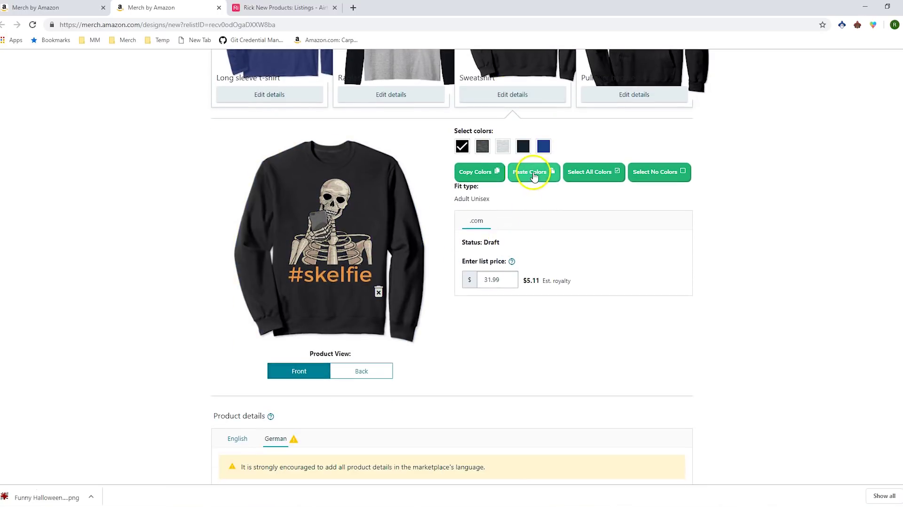
left_click(531, 191)
scroll(532, 179, "up", 2)
scroll(499, 242, "down", 7)
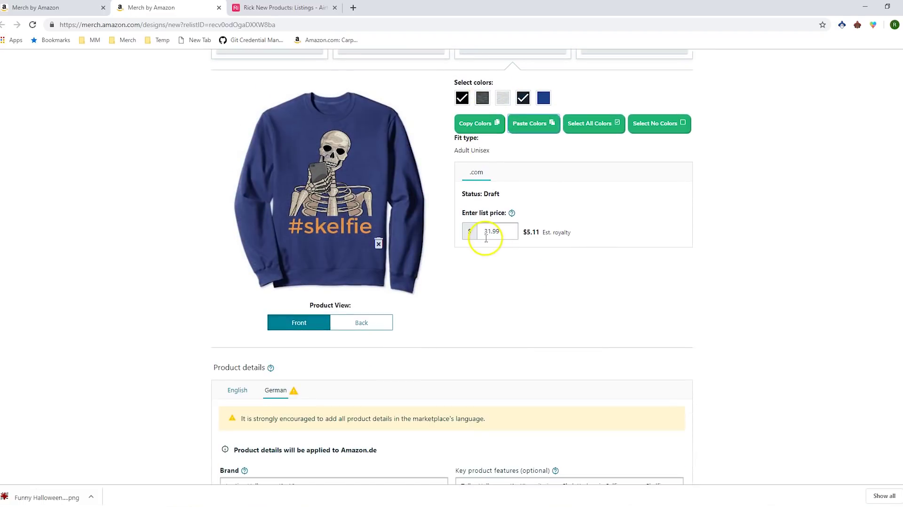
scroll(557, 308, "down", 4)
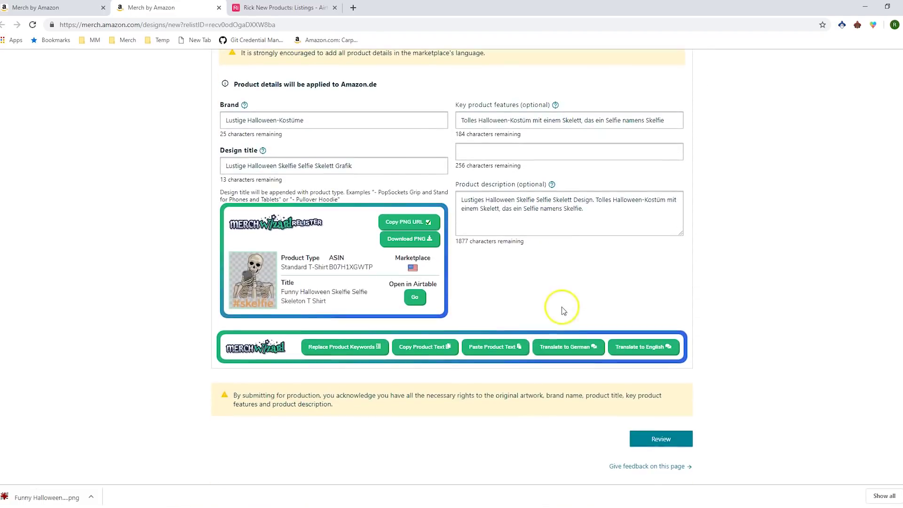
left_click(658, 435)
Submit the skelfie products and review the OrbitKit and Text Replacement options in Merch Wizard settings
left_click(591, 230)
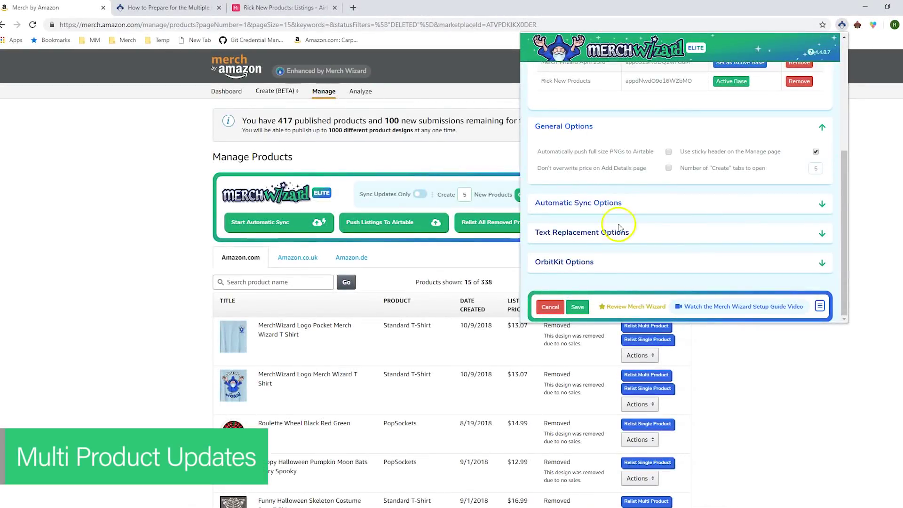
left_click(605, 261)
scroll(629, 247, "down", 2)
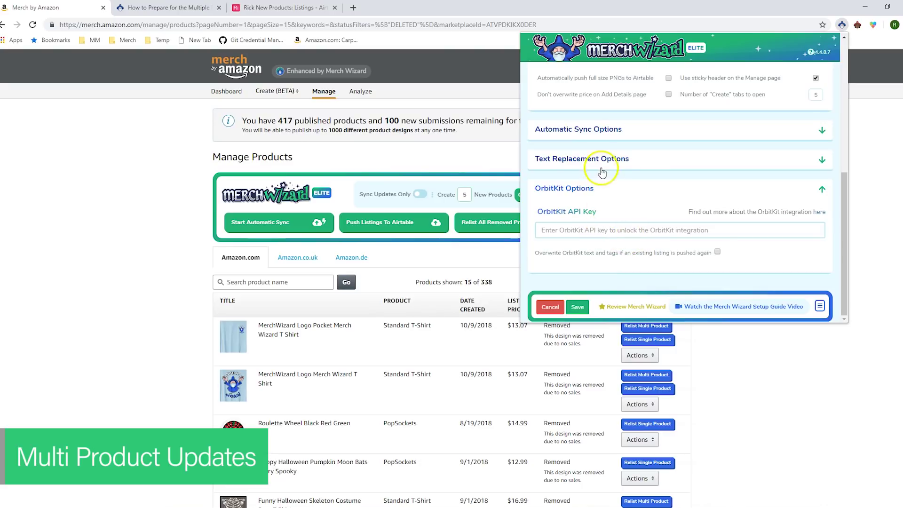
left_click(656, 164)
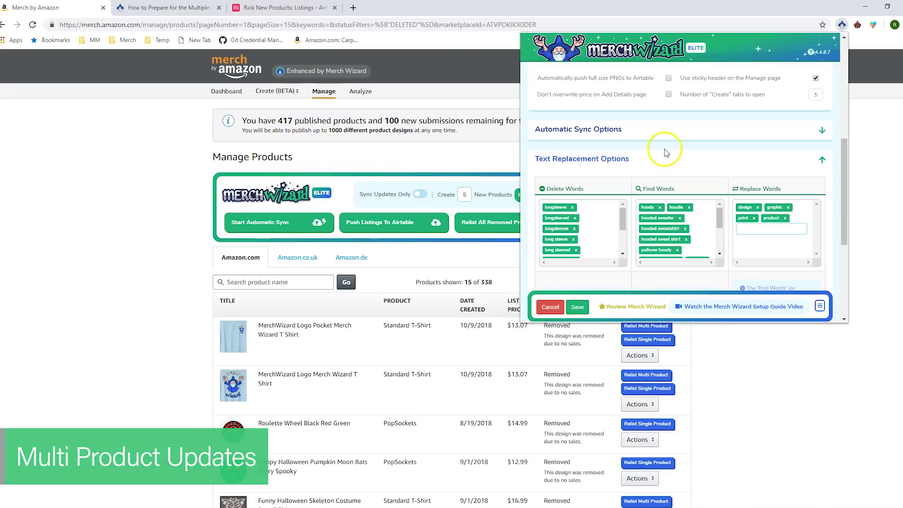
scroll(663, 157, "down", 1)
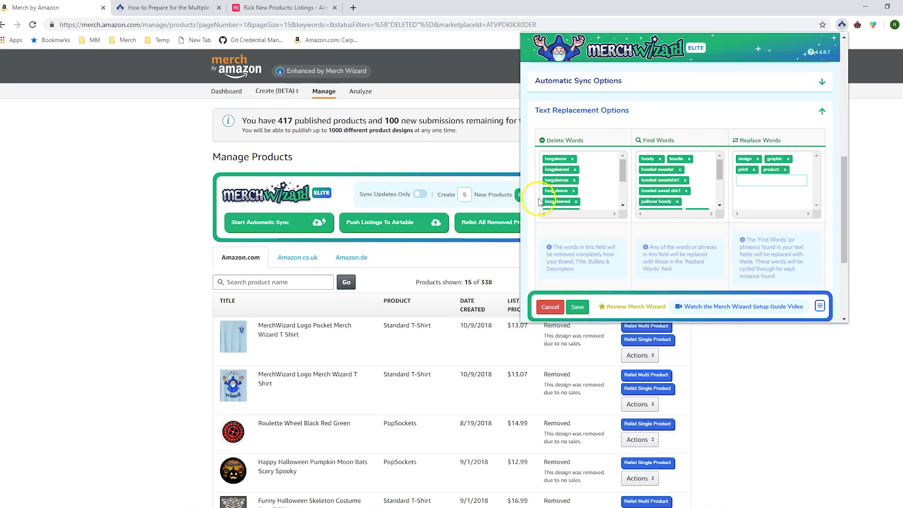
left_click_drag(624, 181, 623, 200)
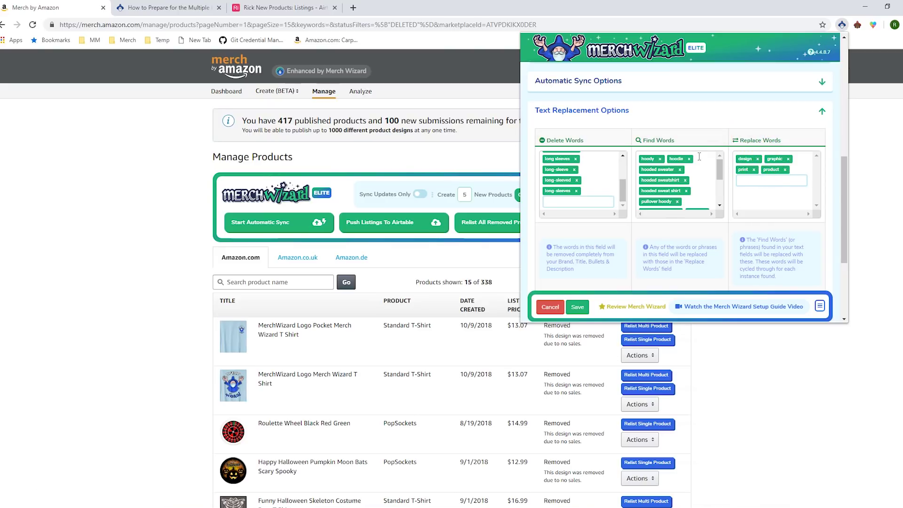
scroll(699, 157, "down", 5)
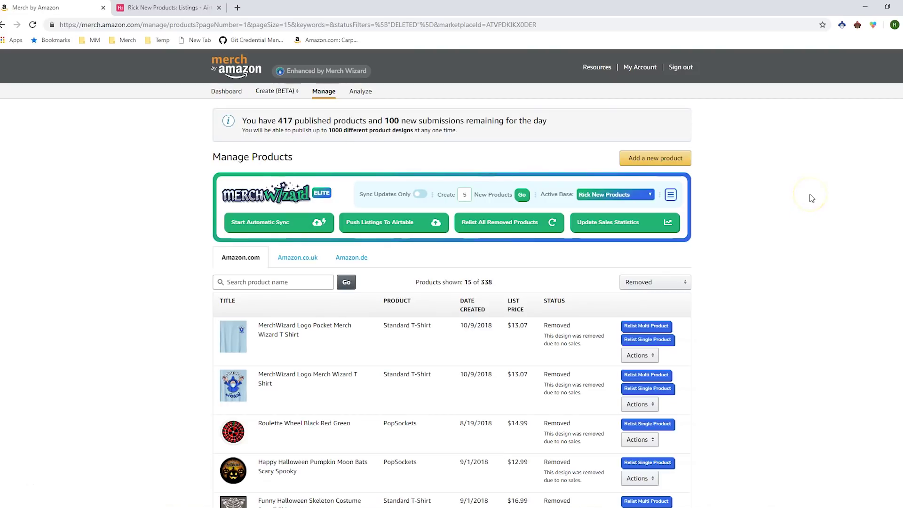
left_click(842, 25)
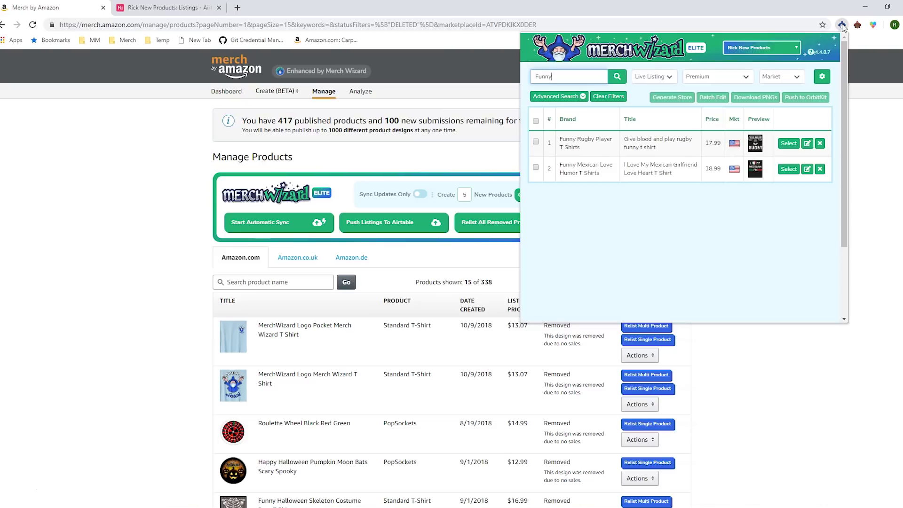
left_click(733, 79)
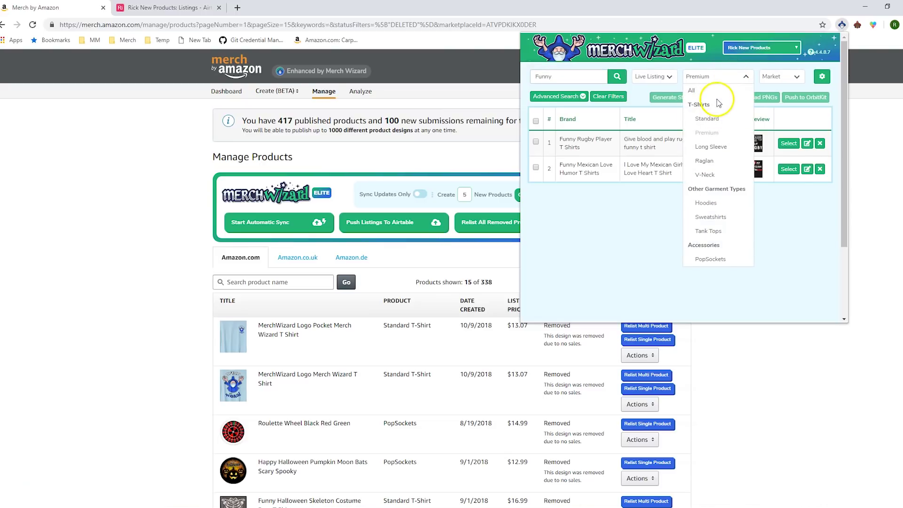
left_click(714, 161)
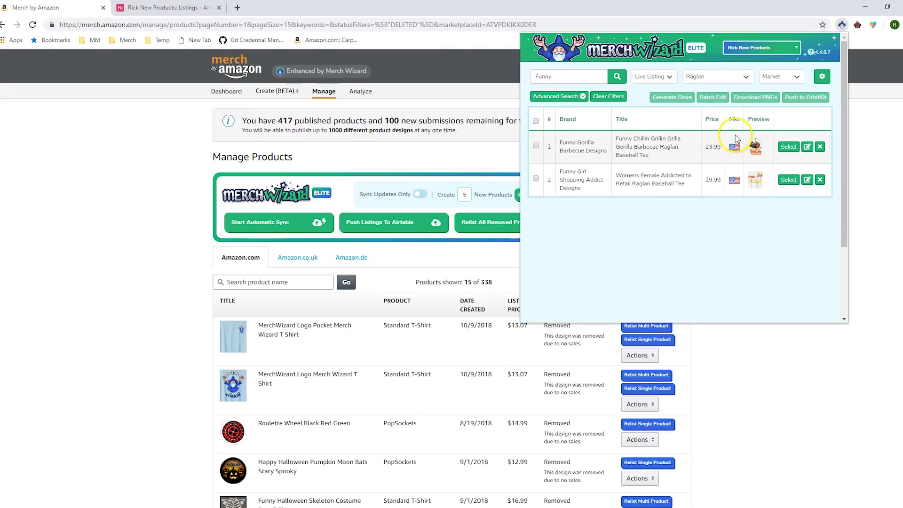
left_click(709, 76)
left_click(706, 174)
left_click(720, 78)
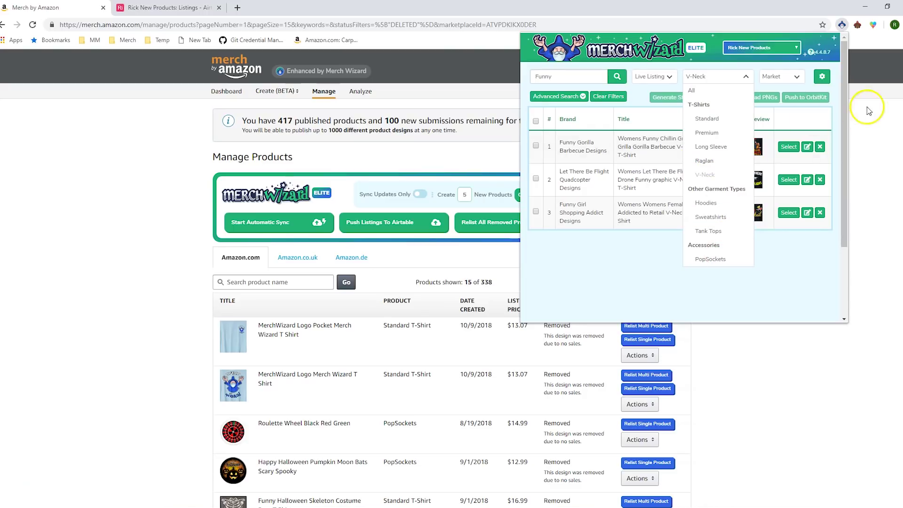
left_click(807, 157)
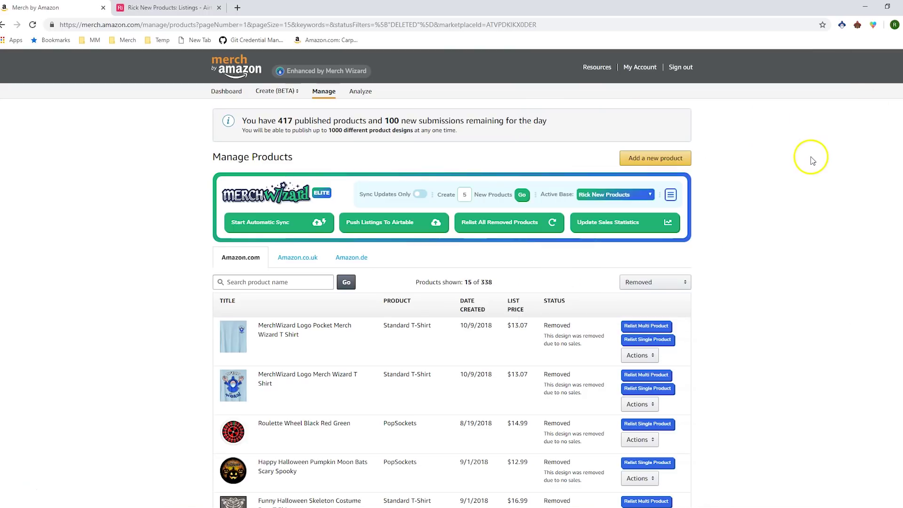
Switch the active base to Content 3.3 Update and open the Important Update Required article
left_click(614, 197)
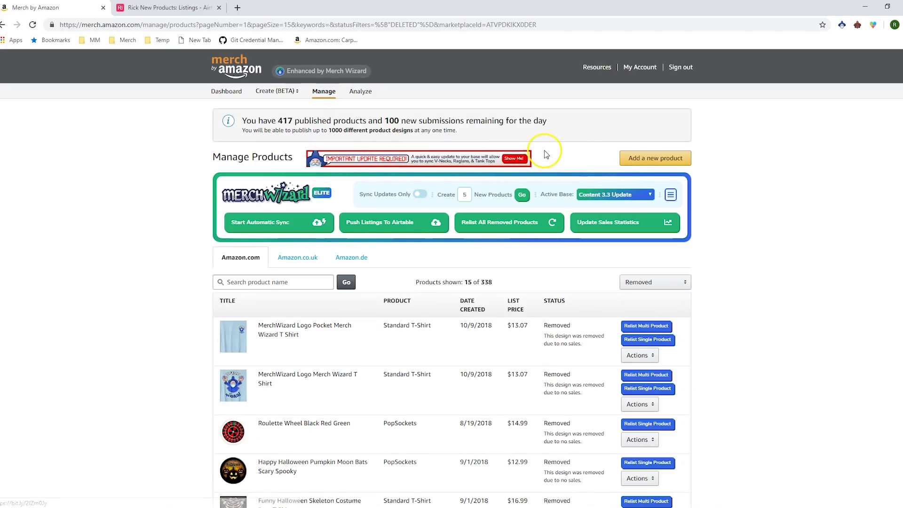
left_click(486, 165)
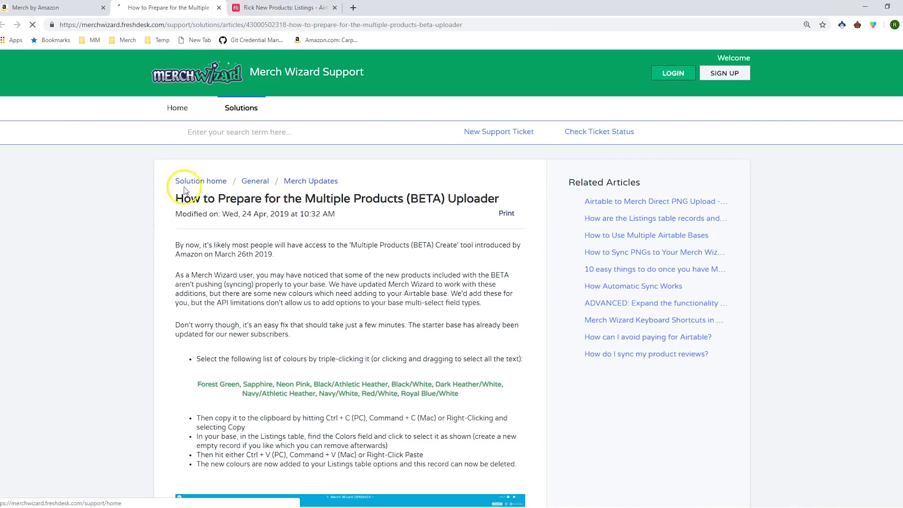
Copy the article's new colour list, Forest Green through Royal Blue/White, and return to Merch by Amazon
middle_click(167, 212)
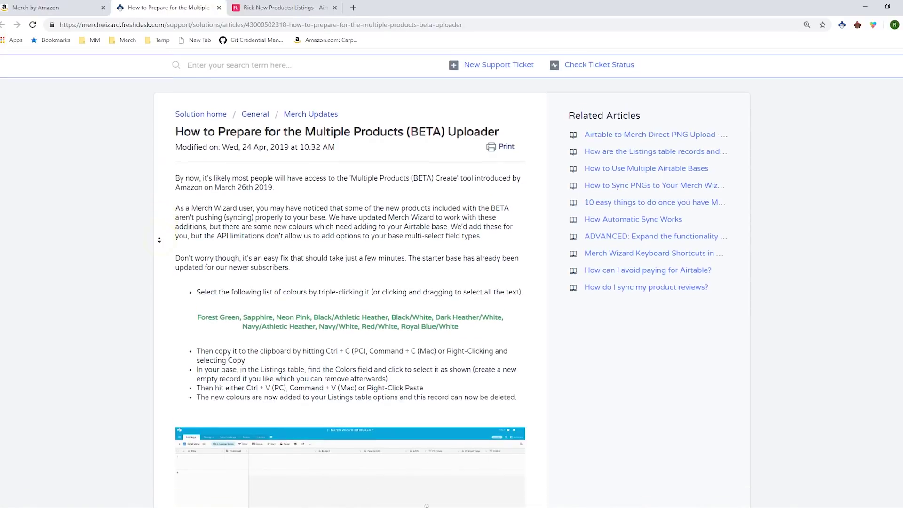
left_click(160, 241)
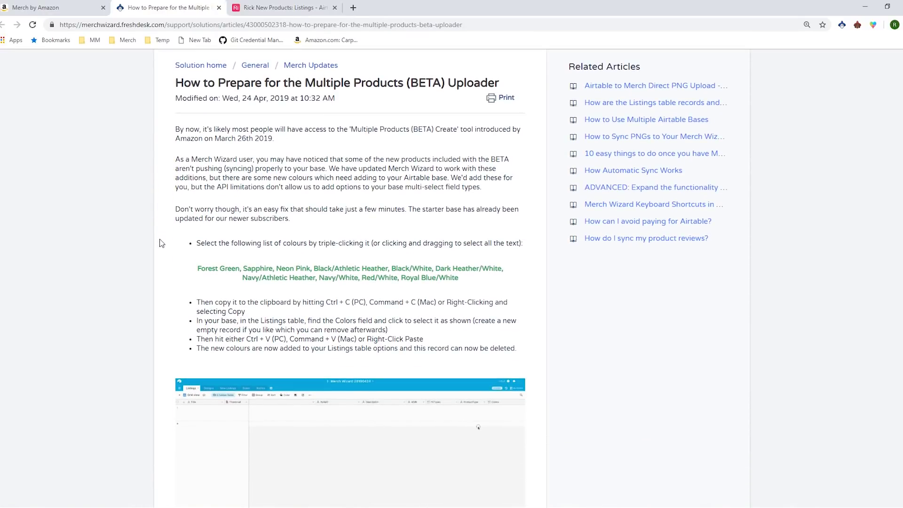
triple_click(194, 268)
key("ctrl+v")
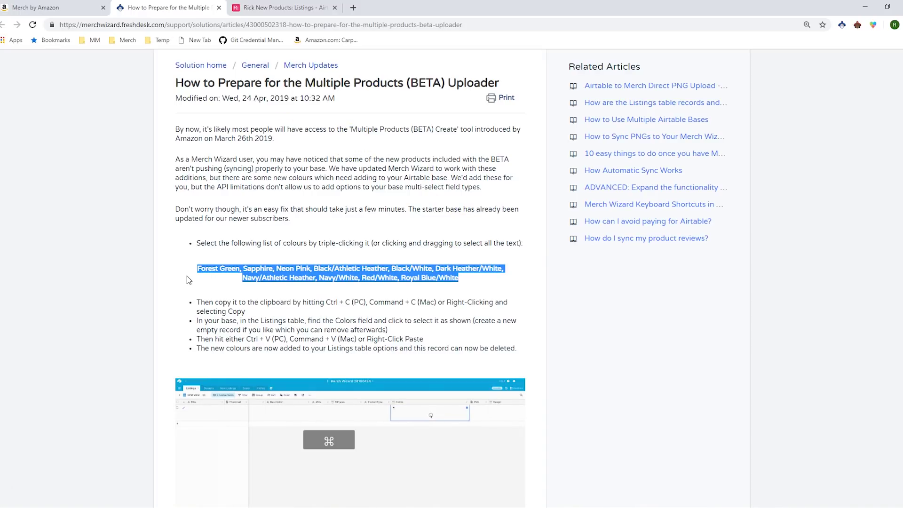
left_click(84, 8)
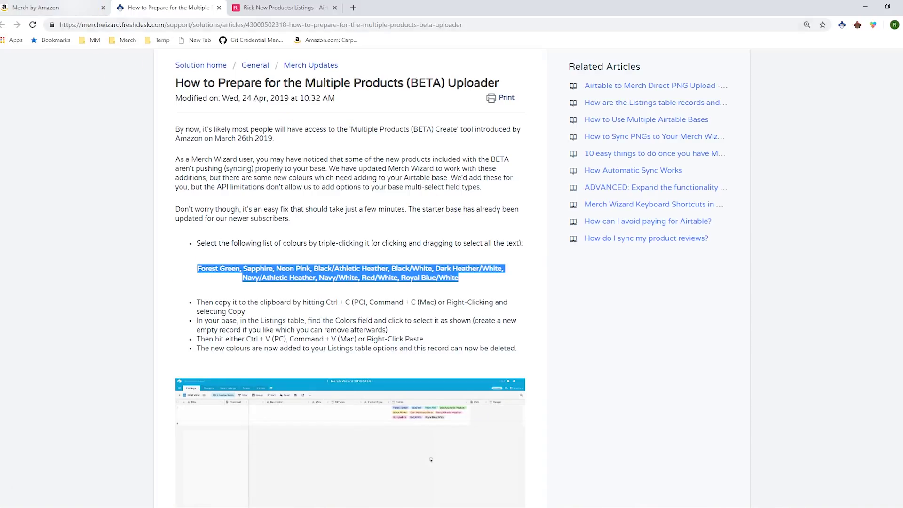